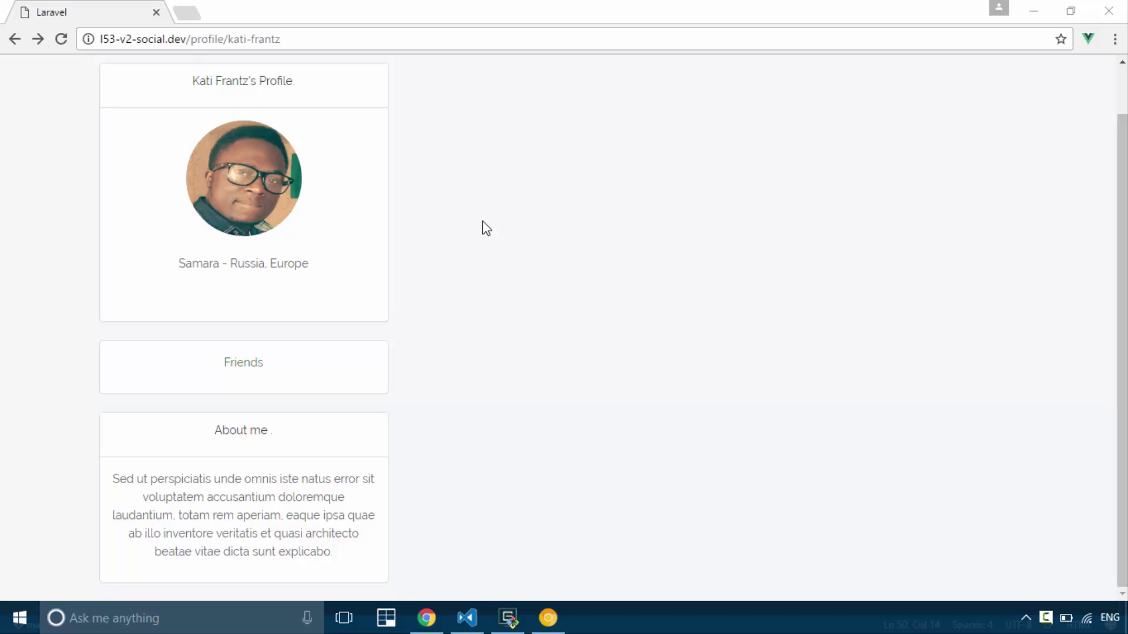
pyautogui.scroll(1, 450, 172)
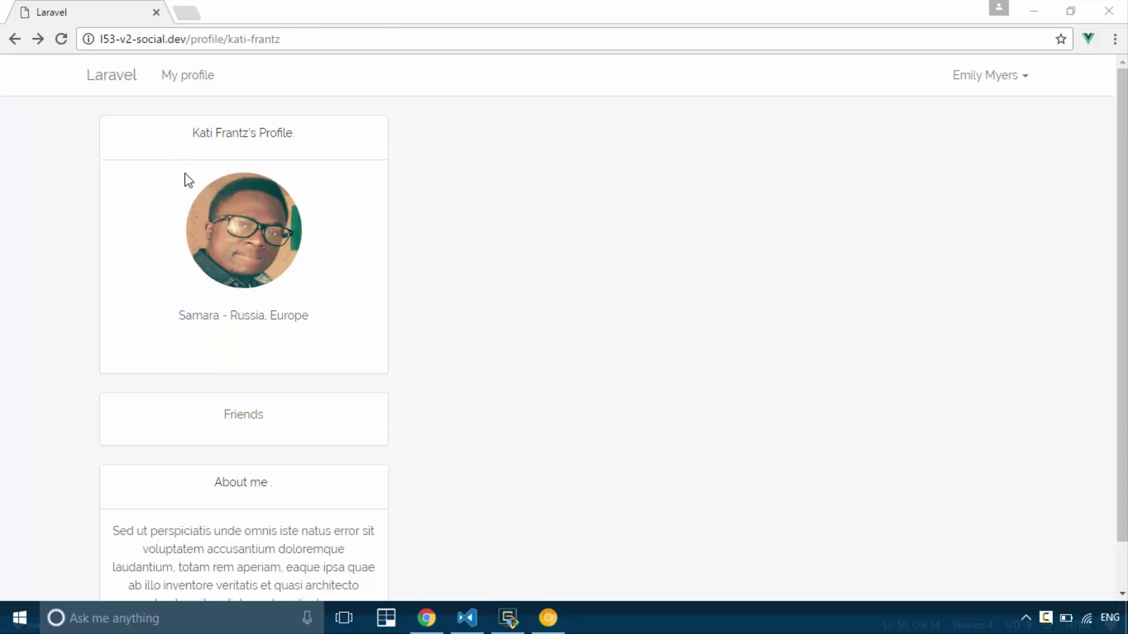
# Check the profile page in Chrome, glance at the gulp watch terminal, and return to Friend.vue in VS Code
pyautogui.doubleClick(232, 415)
pyautogui.click(534, 408)
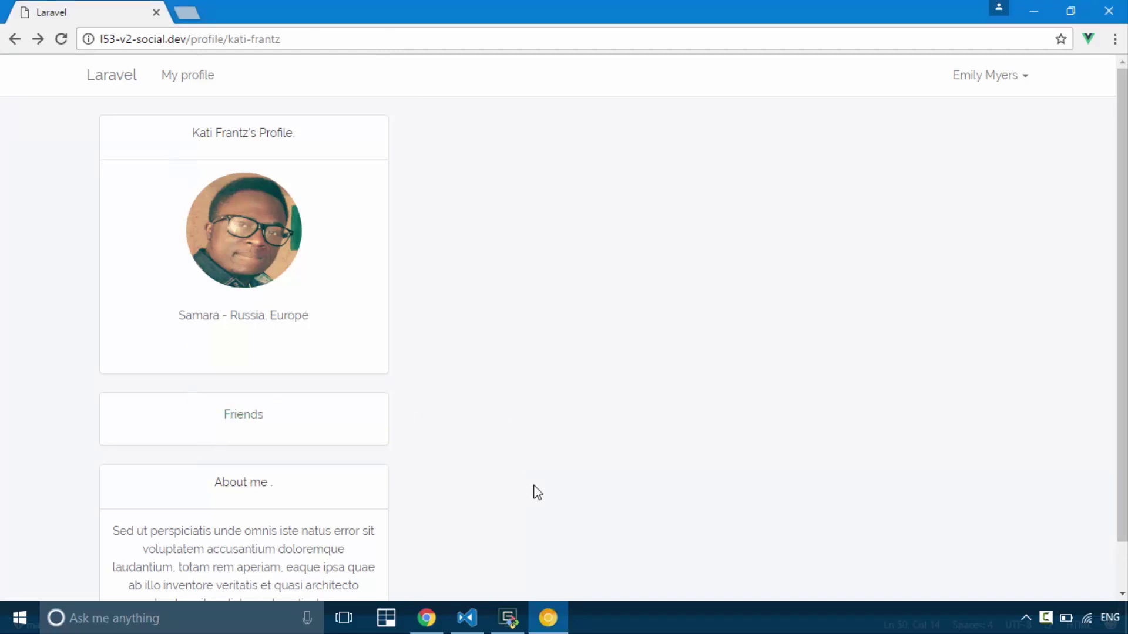
pyautogui.click(508, 618)
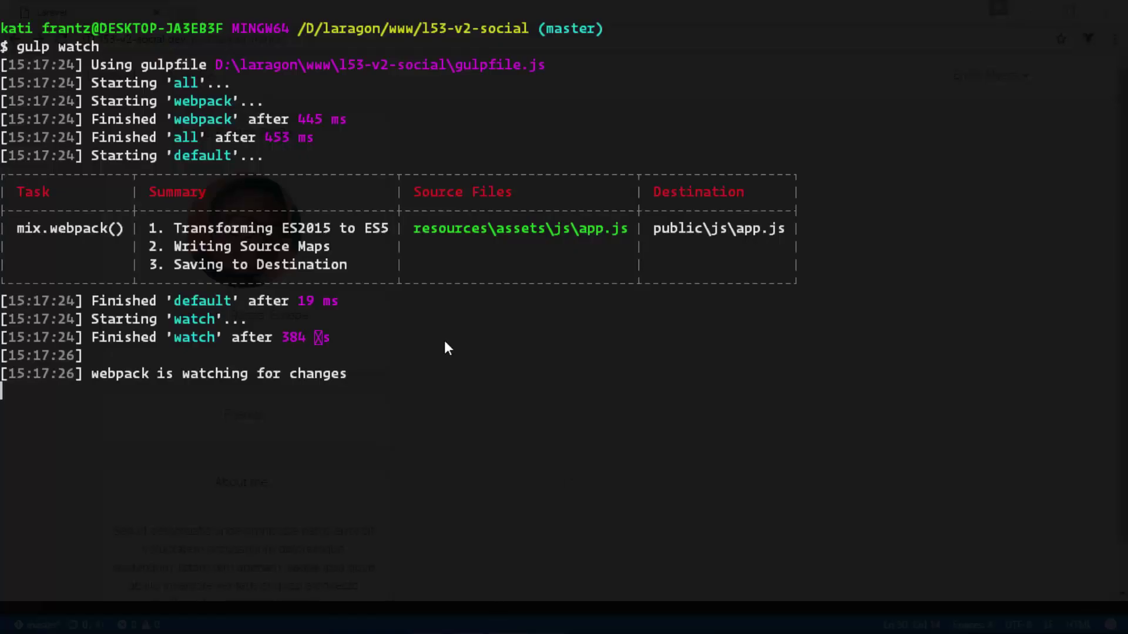
pyautogui.hotkey('alt', 'Tab')
pyautogui.hotkey('alt', 'Tab')
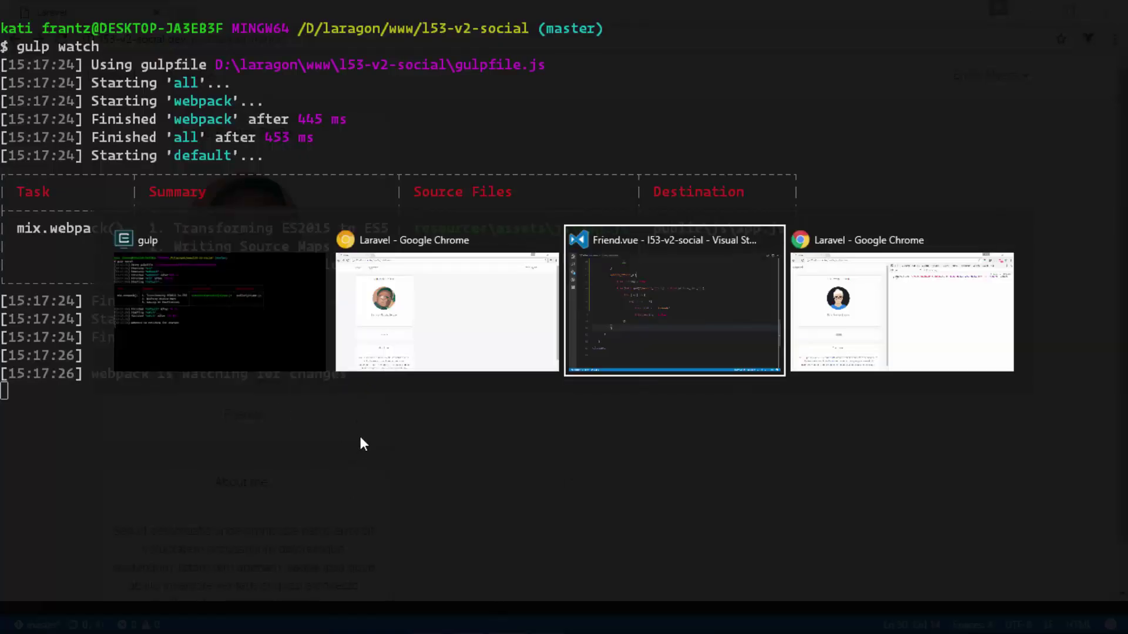
pyautogui.scroll(2, 567, 300)
pyautogui.scroll(1, 567, 300)
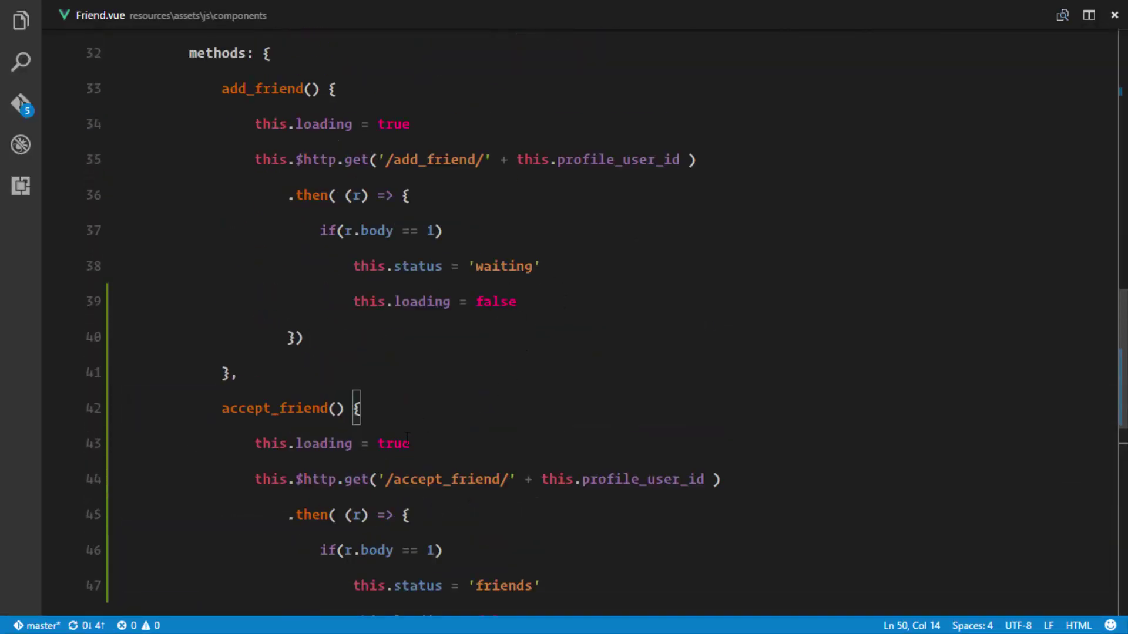
pyautogui.click(586, 302)
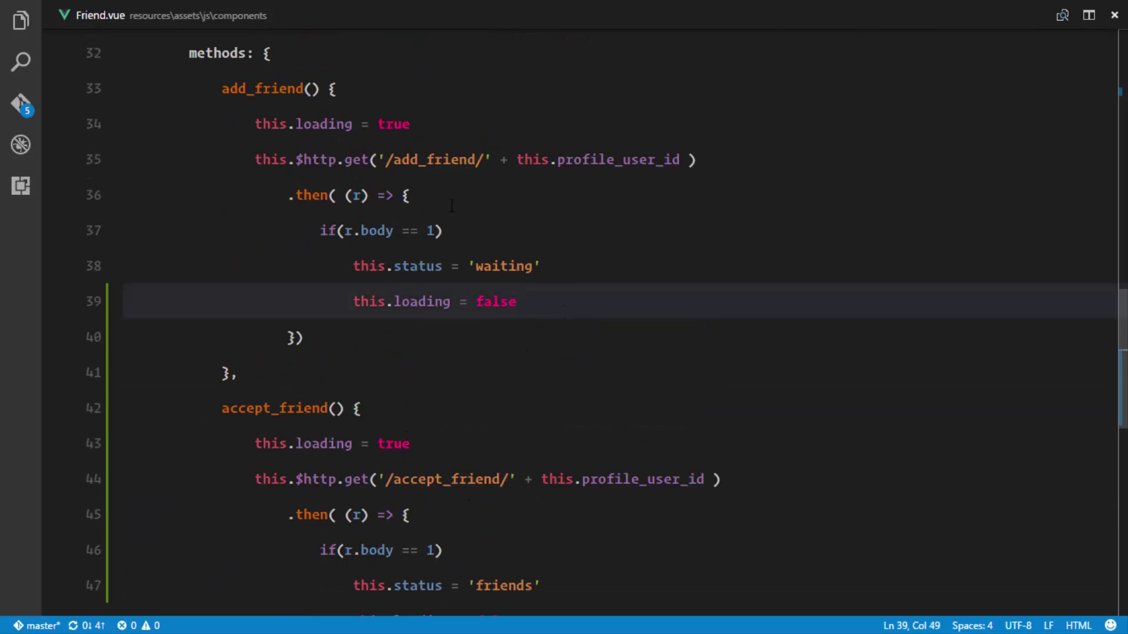
pyautogui.scroll(1, 503, 210)
pyautogui.scroll(1, 503, 209)
pyautogui.scroll(2, 503, 209)
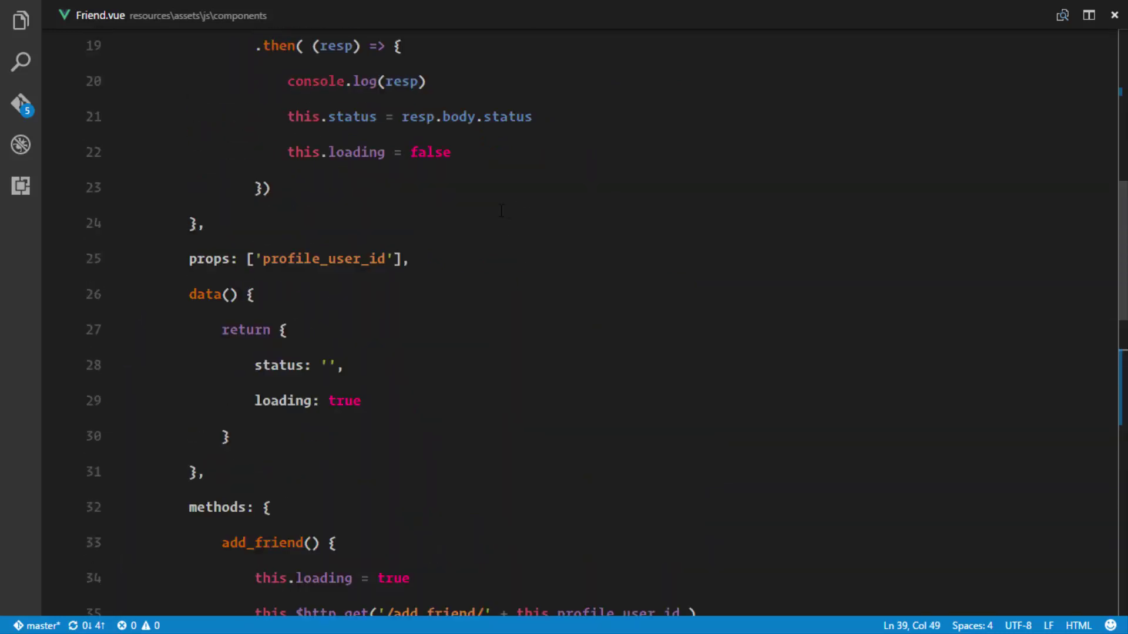
pyautogui.scroll(1, 501, 204)
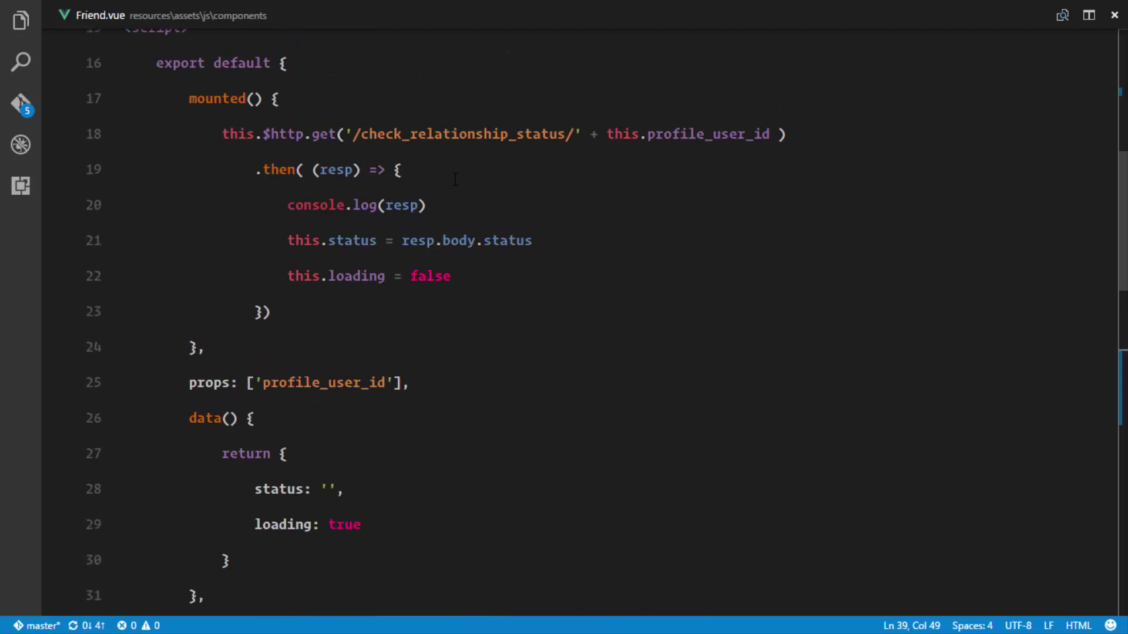
pyautogui.scroll(2, 321, 172)
pyautogui.scroll(-1, 430, 223)
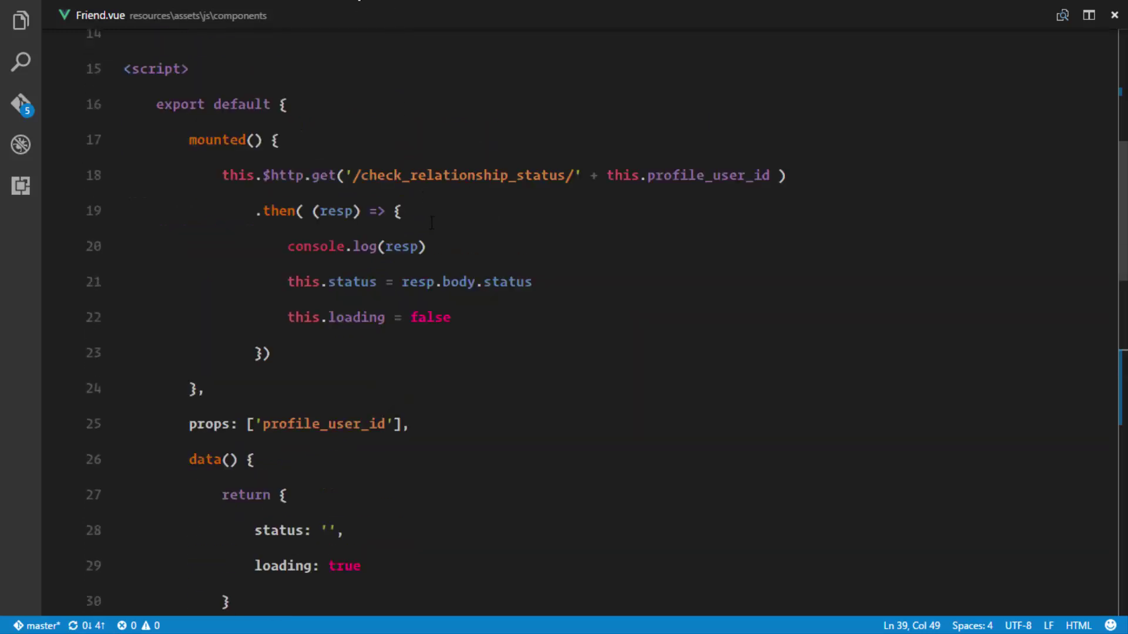
pyautogui.scroll(-1, 479, 255)
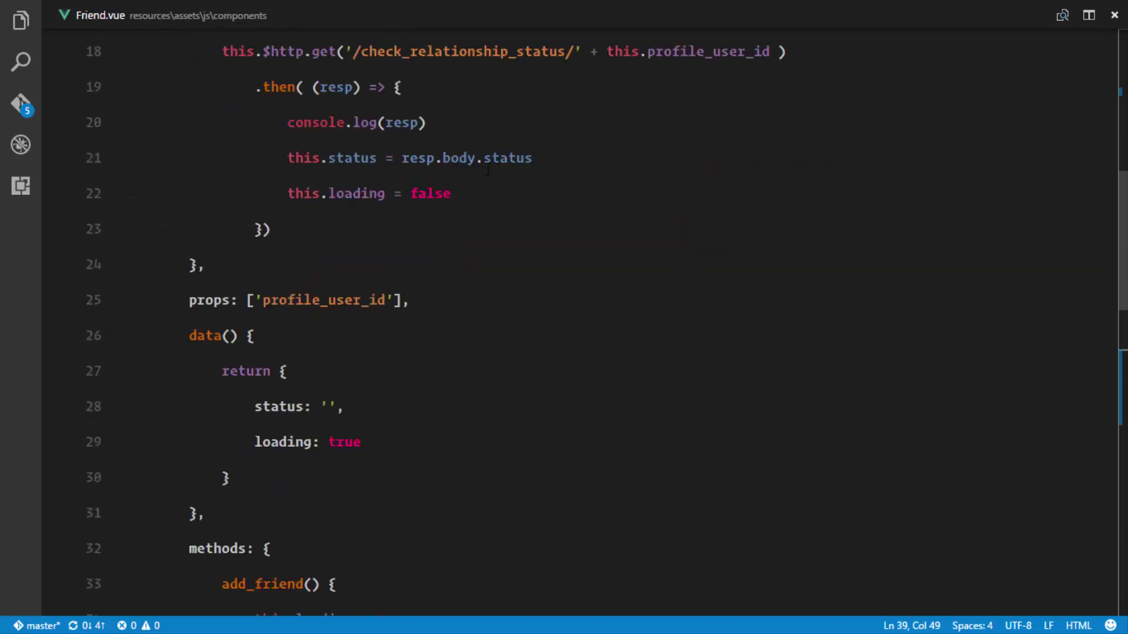
pyautogui.scroll(2, 437, 109)
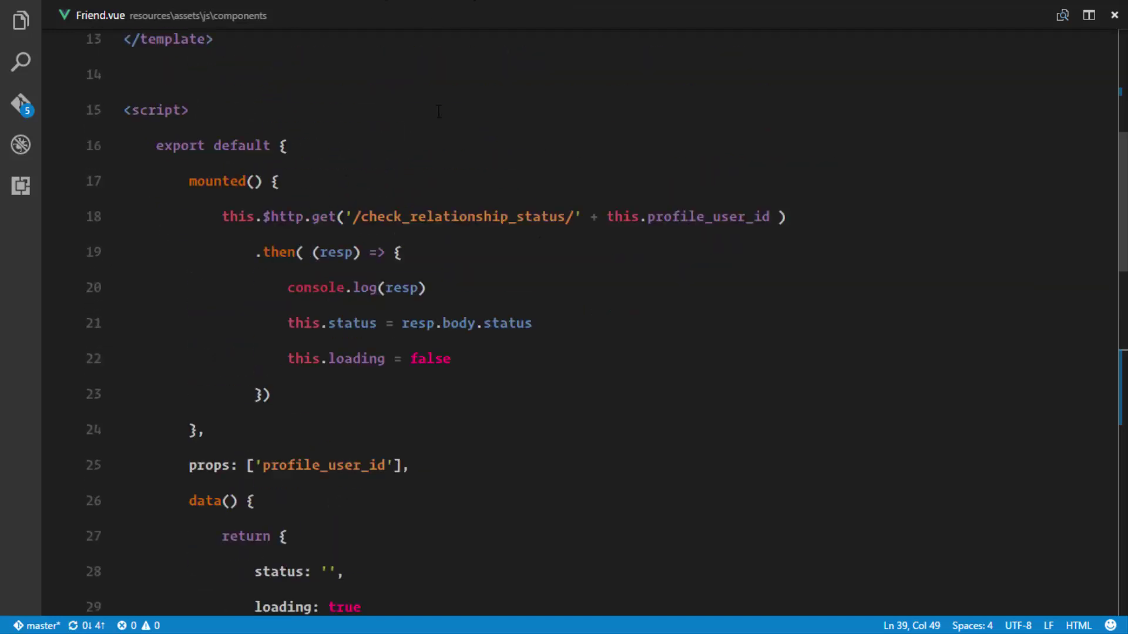
pyautogui.scroll(-2, 447, 216)
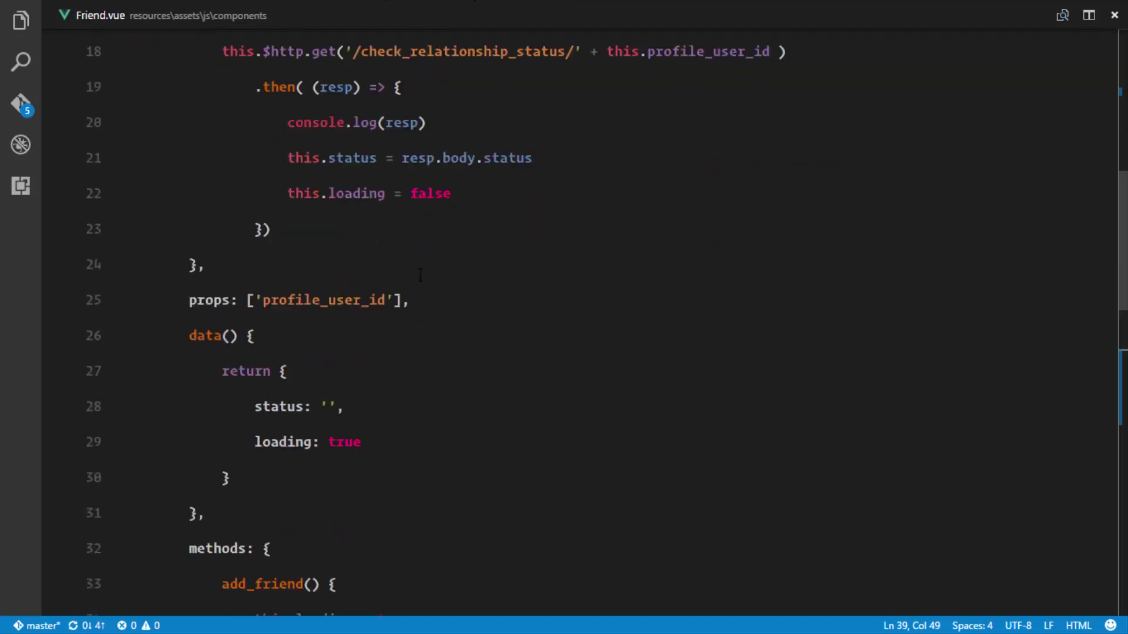
pyautogui.scroll(-2, 447, 216)
pyautogui.scroll(-1, 445, 217)
pyautogui.scroll(-1, 443, 216)
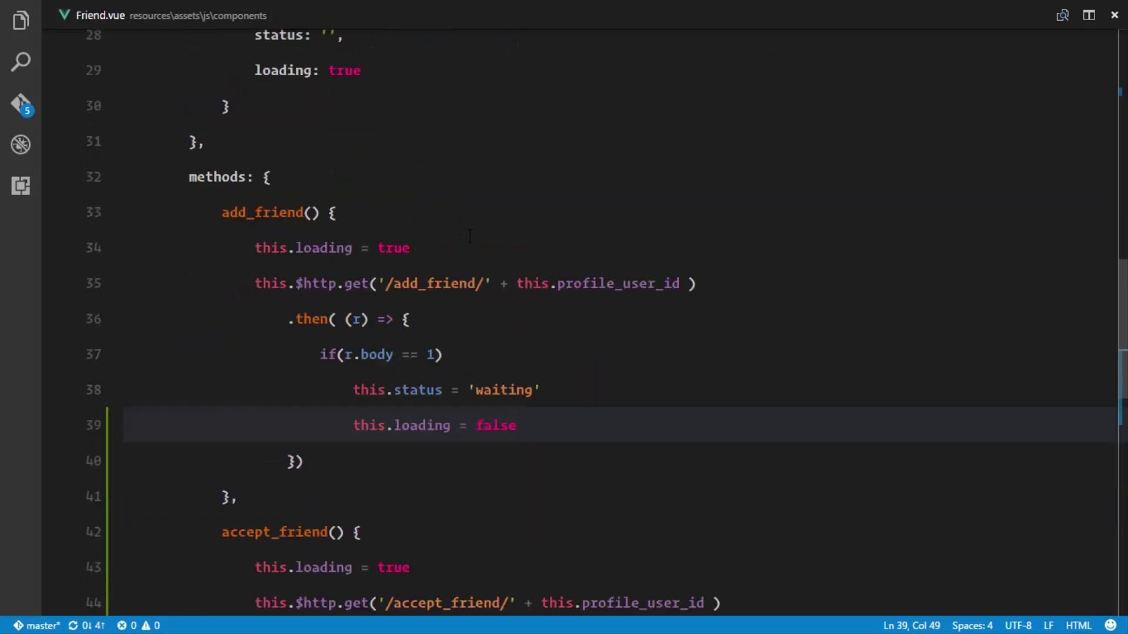
pyautogui.scroll(-1, 473, 240)
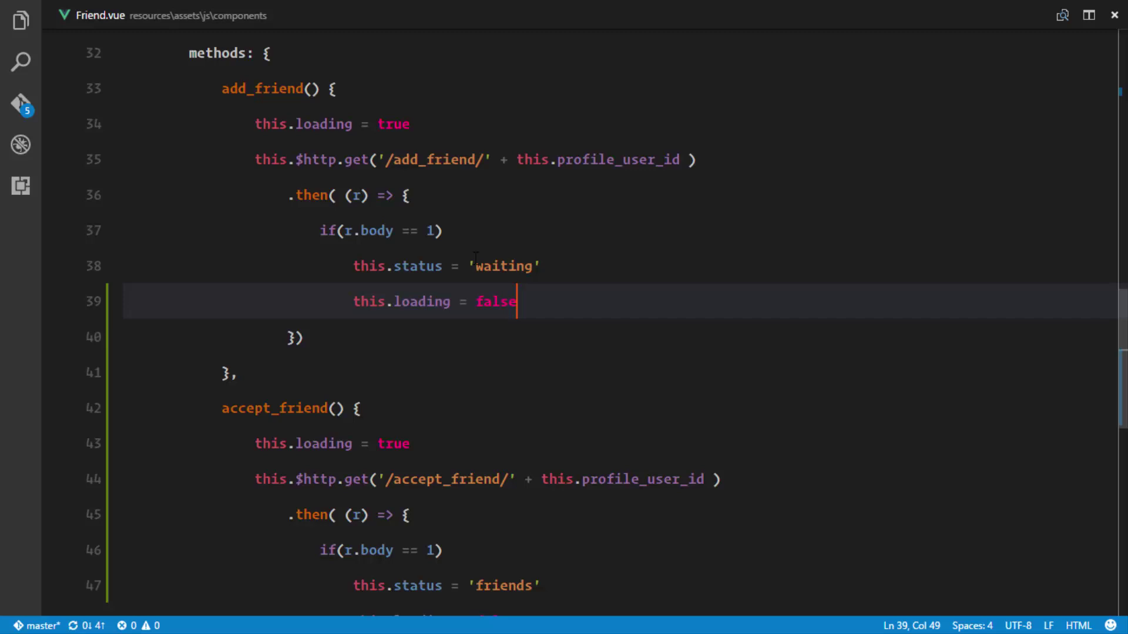
# Start a new noty({ }) call after this.status = 'waiting' in add_friend and save Friend.vue
pyautogui.press('Up')
pyautogui.press('Right')
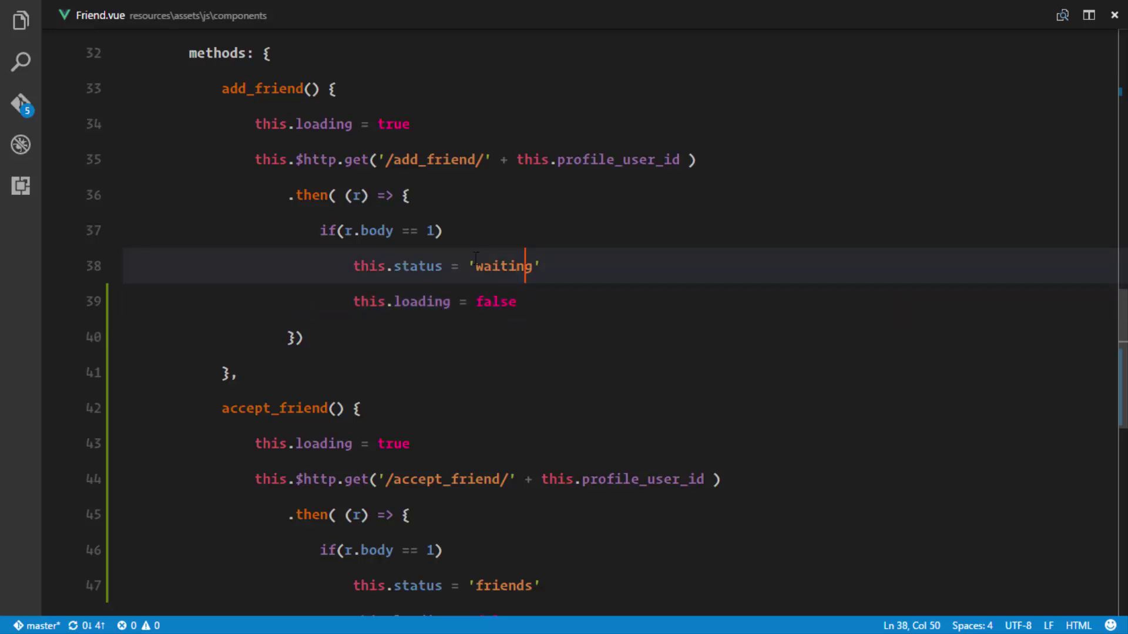
pyautogui.press('Right')
pyautogui.press('Right')
pyautogui.press('Return')
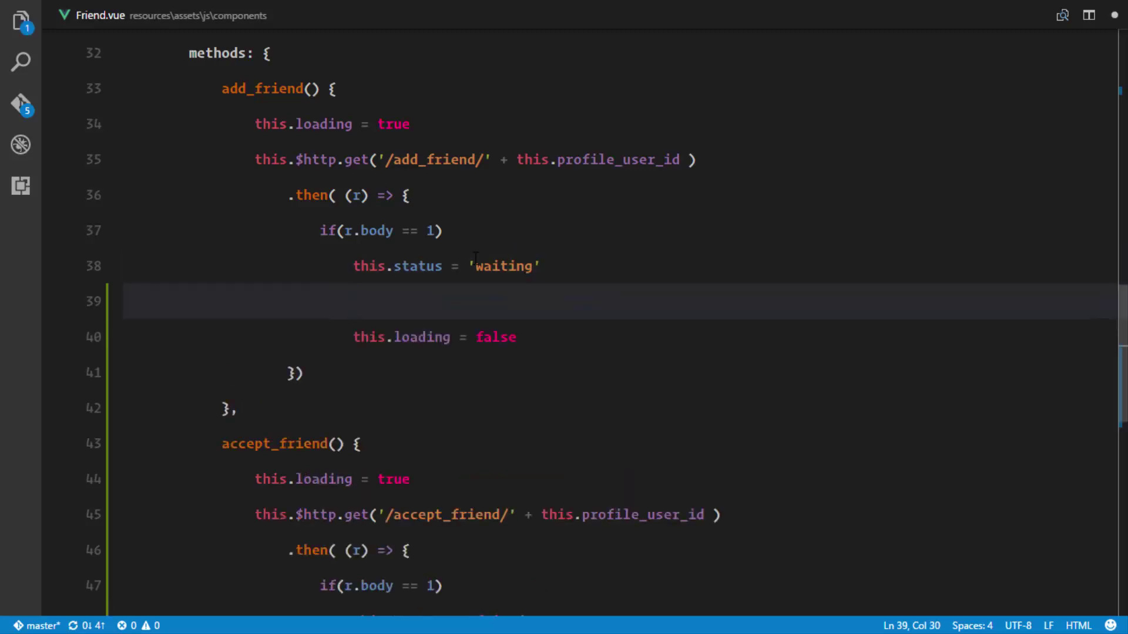
pyautogui.write('noty(')
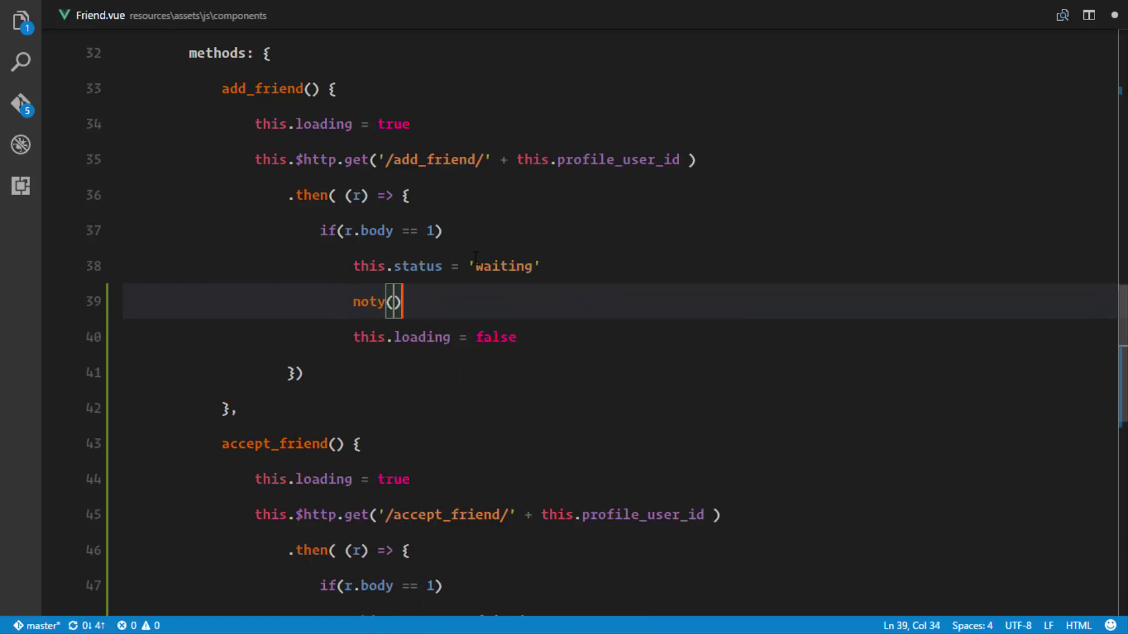
pyautogui.write('{')
pyautogui.press('Return')
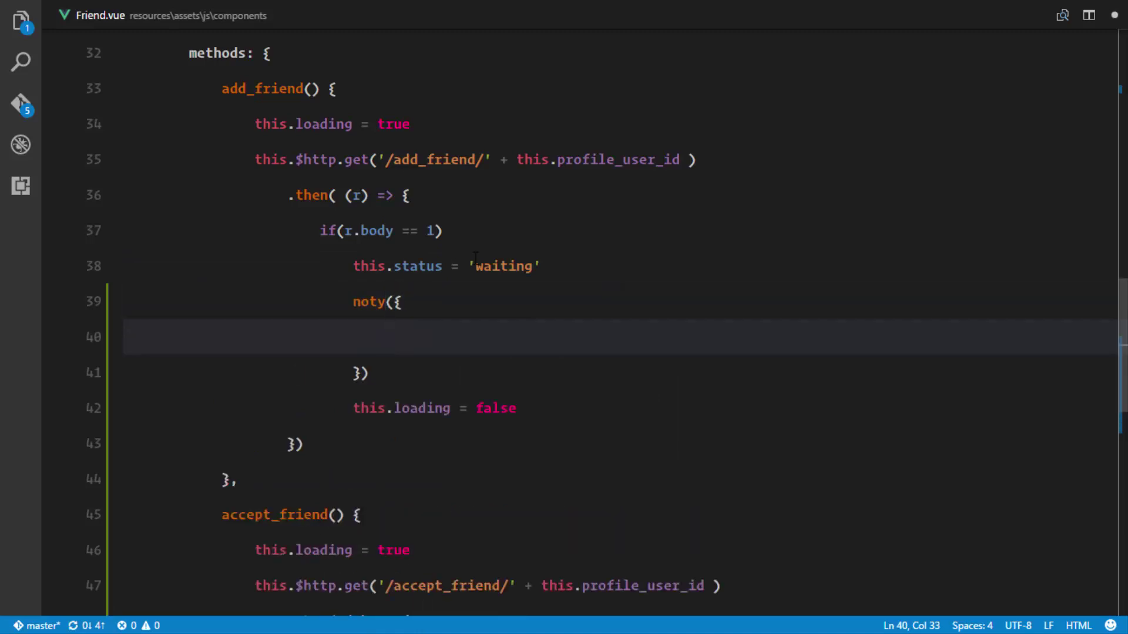
pyautogui.hotkey('ctrl', 's')
pyautogui.write("type: 'success', layout: 'bottomLeft',")
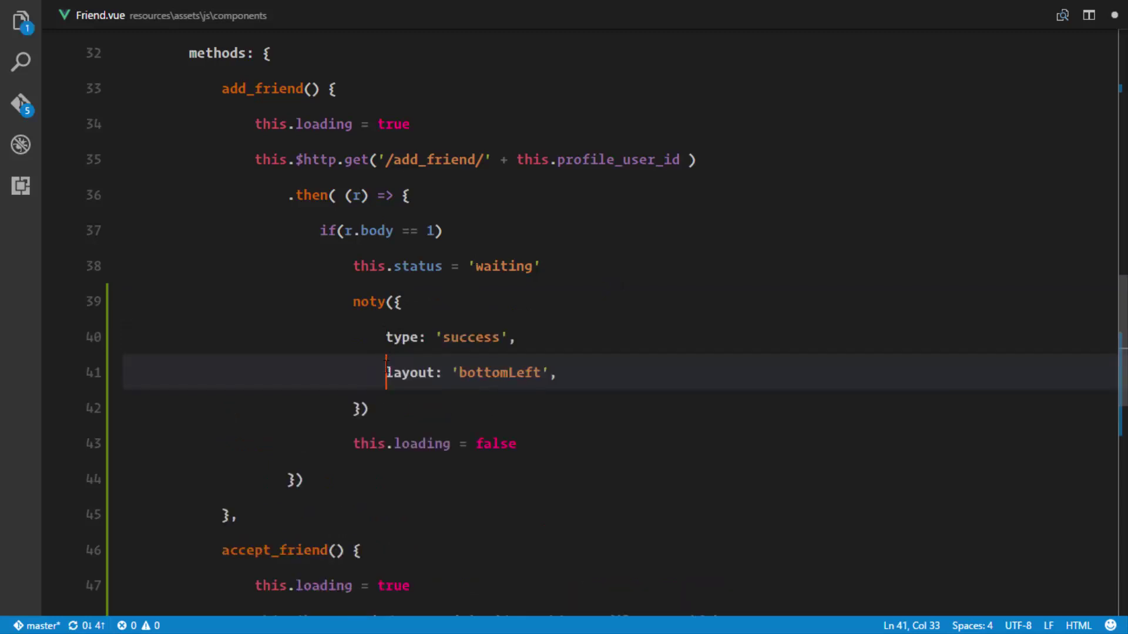
# Give the add_friend noty type success, layout bottomLeft and text 'Friend request sent .', fixing the stray quote
pyautogui.doubleClick(470, 338)
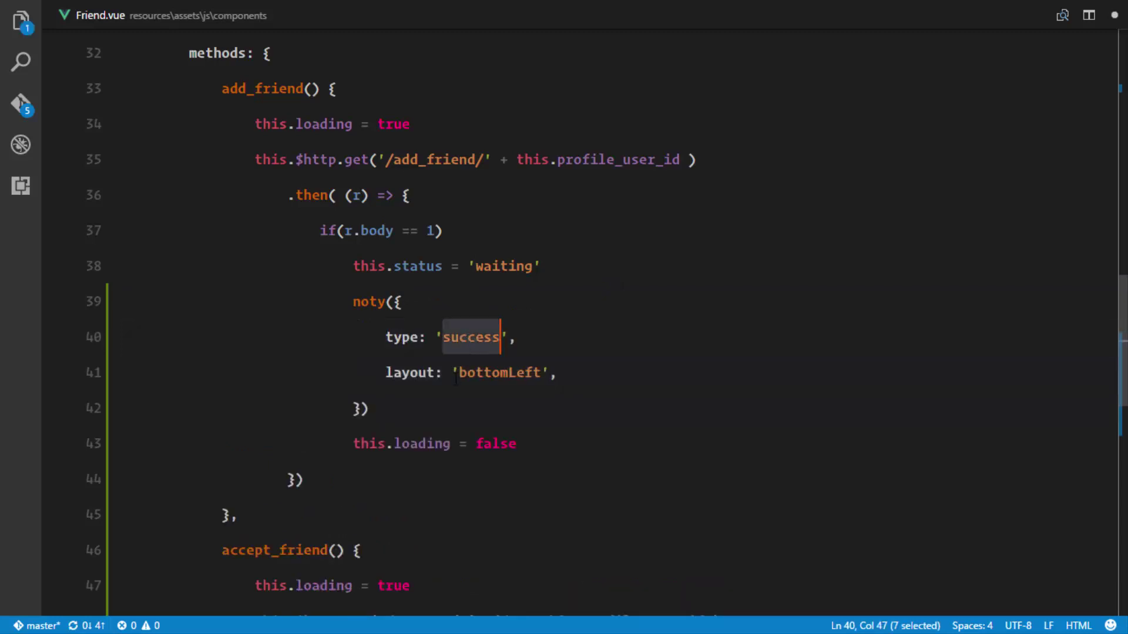
pyautogui.click(479, 372)
pyautogui.doubleClick(478, 373)
pyautogui.click(598, 357)
pyautogui.press('Return')
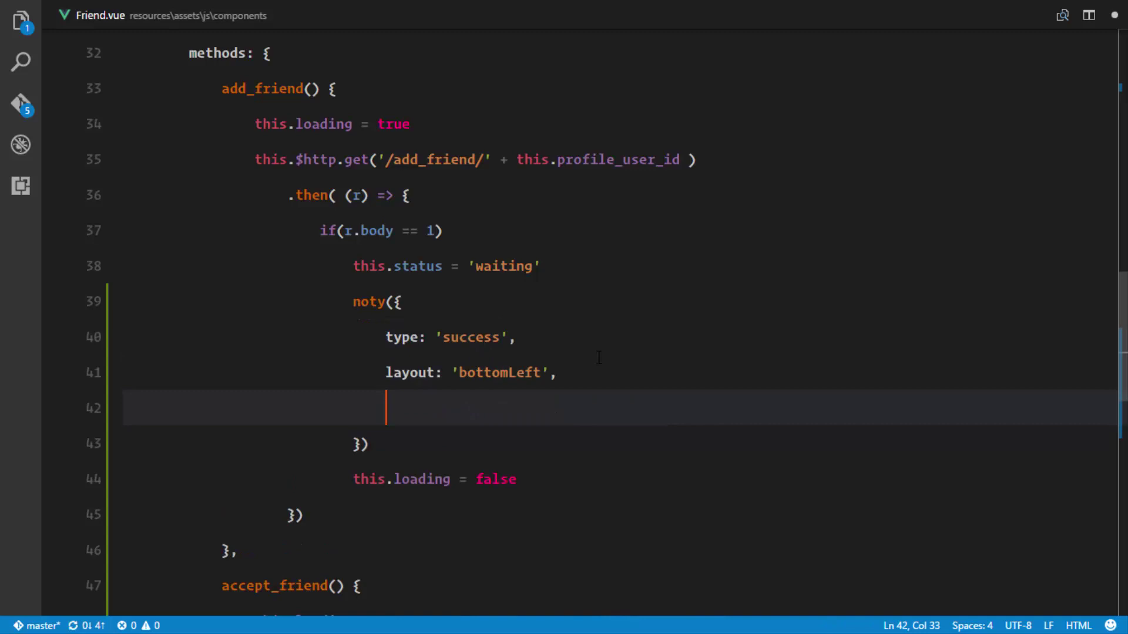
pyautogui.write("text: '")
pyautogui.press('Left')
pyautogui.write('F')
pyautogui.write('riend reque')
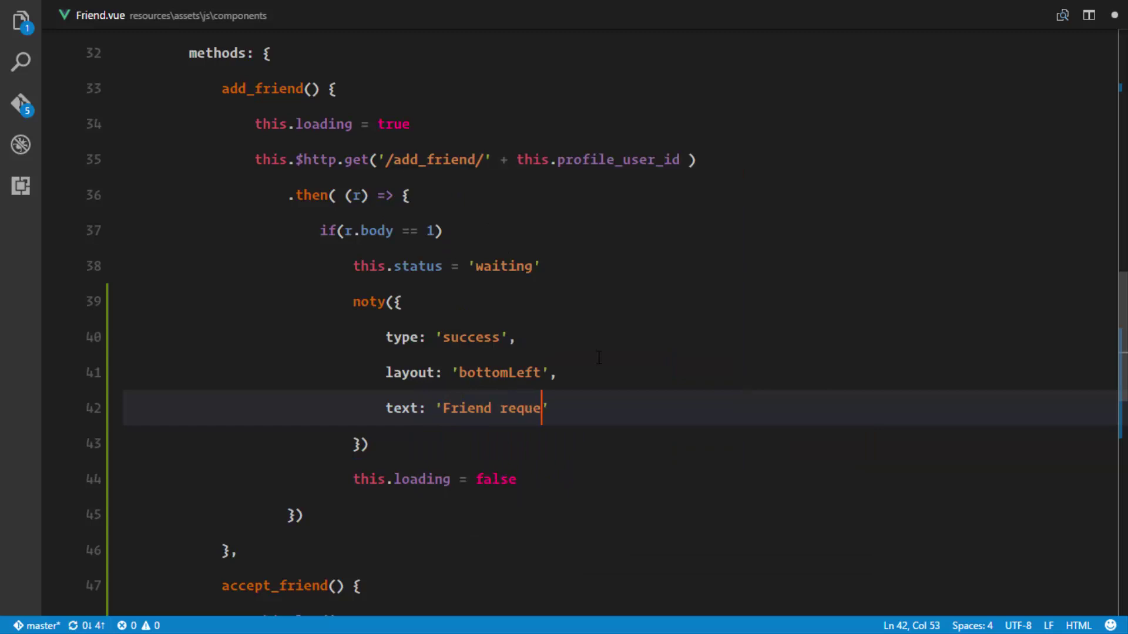
pyautogui.write('ste')
pyautogui.press('BackSpace')
pyautogui.press('BackSpace')
pyautogui.write('t s')
pyautogui.write('ent .')
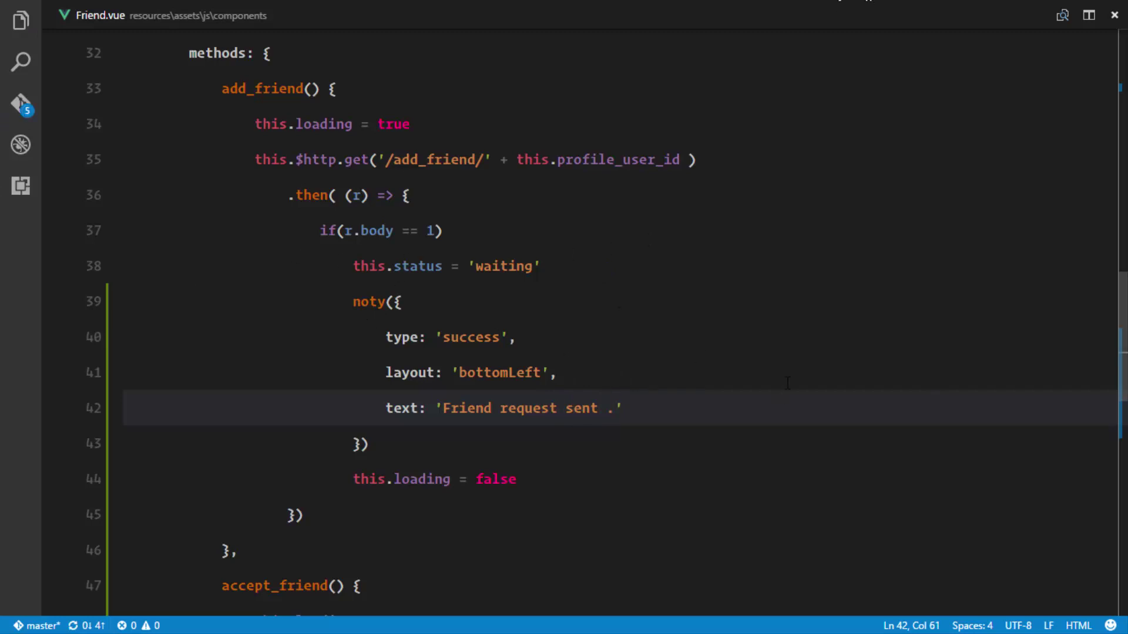
pyautogui.scroll(-2, 787, 382)
pyautogui.moveTo(368, 278)
pyautogui.mouseDown()
pyautogui.moveTo(377, 156)
pyautogui.moveTo(353, 141)
pyautogui.mouseUp()
pyautogui.hotkey('ctrl', 'c')
pyautogui.scroll(-2, 496, 137)
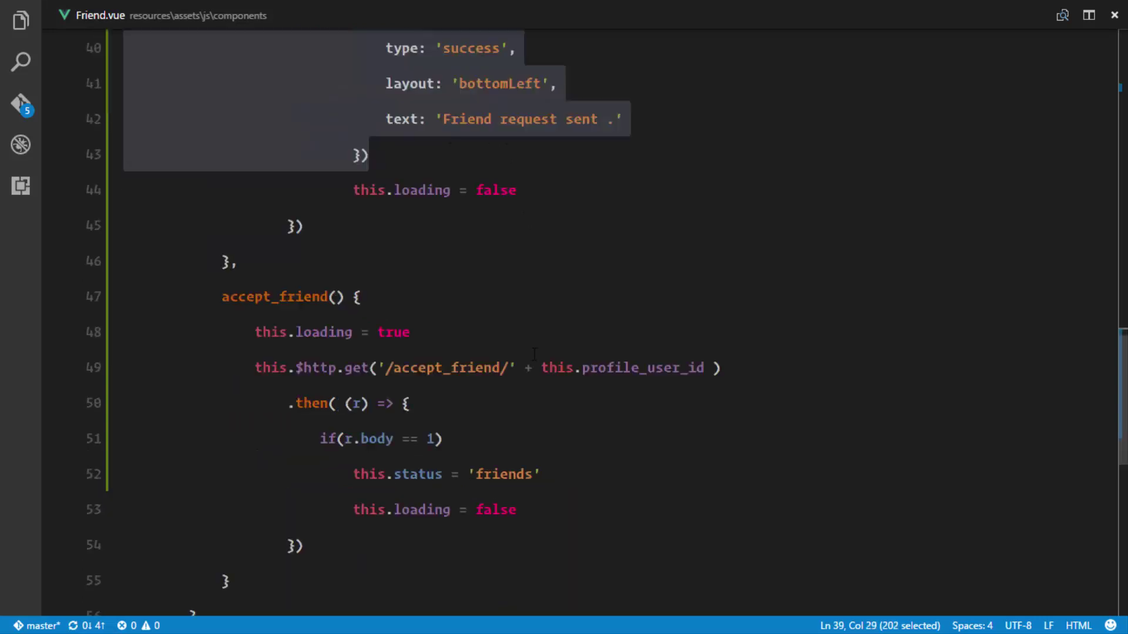
pyautogui.scroll(-2, 481, 406)
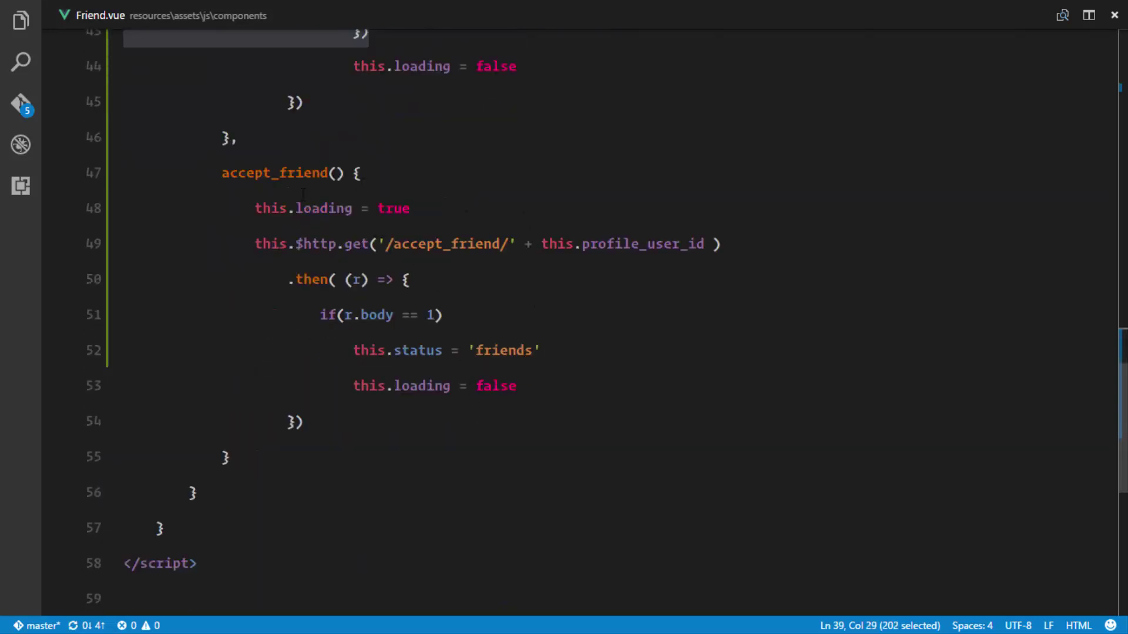
# Paste the copied noty block inside the accept_friend if block, then undo that misplaced paste
pyautogui.click(534, 340)
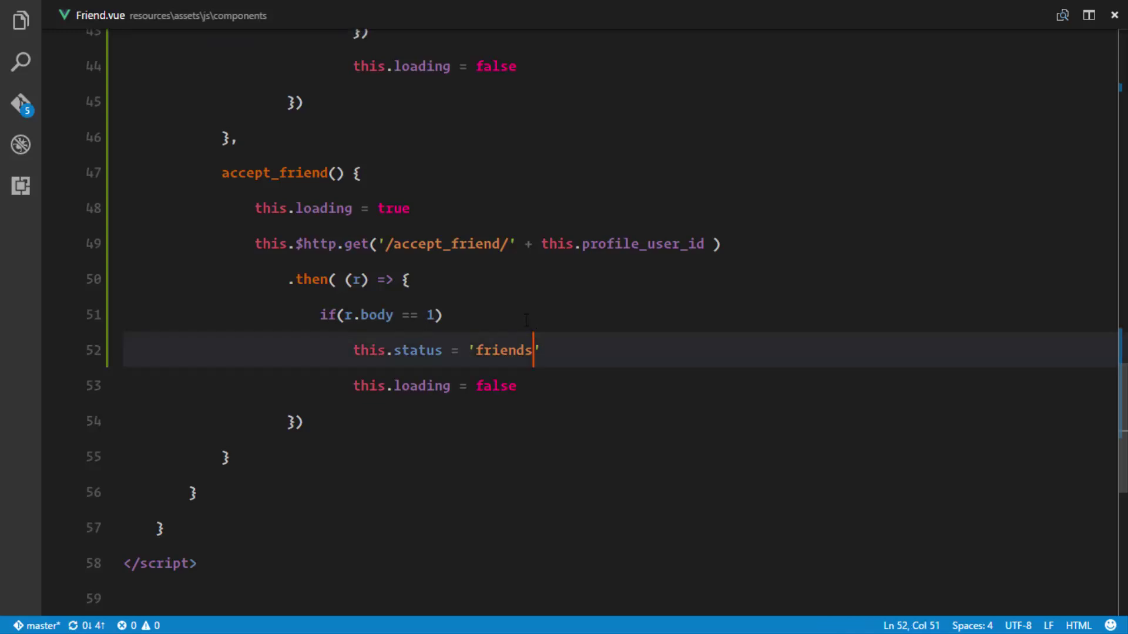
pyautogui.click(564, 315)
pyautogui.press('Return')
pyautogui.press('Tab')
pyautogui.hotkey('ctrl', 'v')
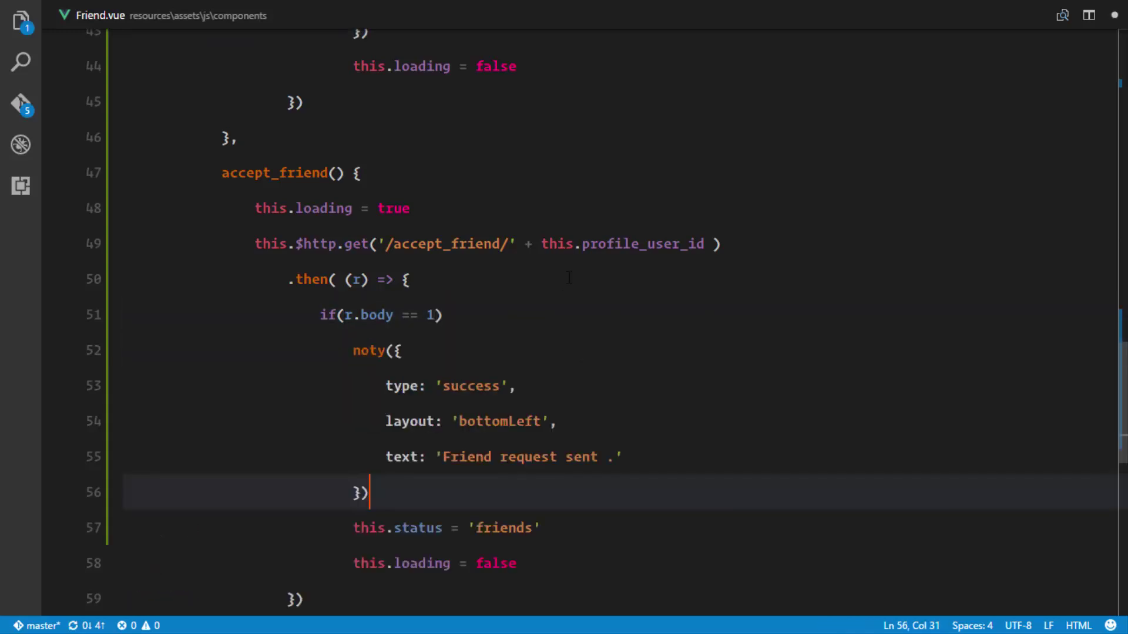
pyautogui.hotkey('ctrl', 'z')
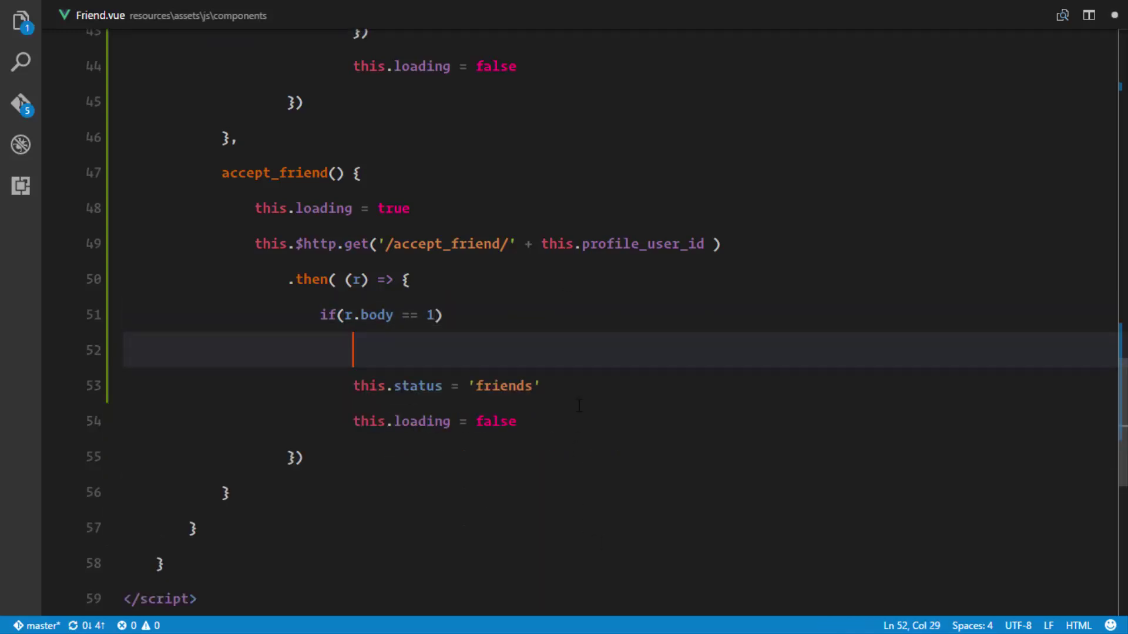
pyautogui.press('BackSpace')
pyautogui.press('BackSpace')
pyautogui.press('BackSpace')
pyautogui.press('BackSpace')
pyautogui.press('BackSpace')
pyautogui.press('BackSpace')
pyautogui.press('BackSpace')
pyautogui.press('BackSpace')
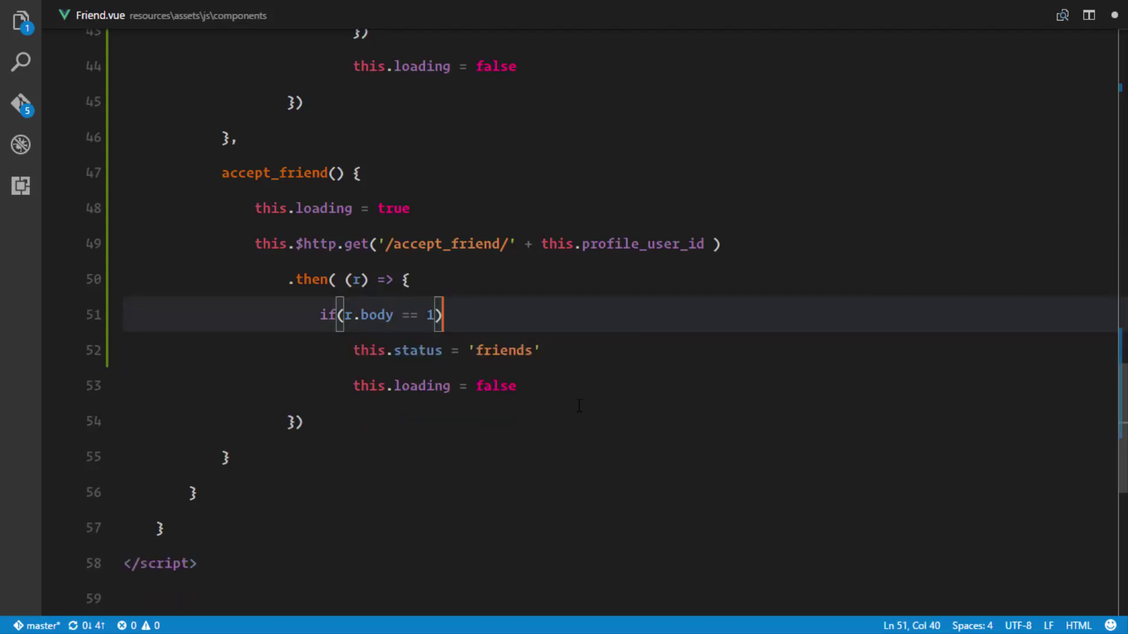
# Paste the noty block below this.status = 'friends' and reword its text to 'You are now friend. Go ahead and hangout .'
pyautogui.click(555, 358)
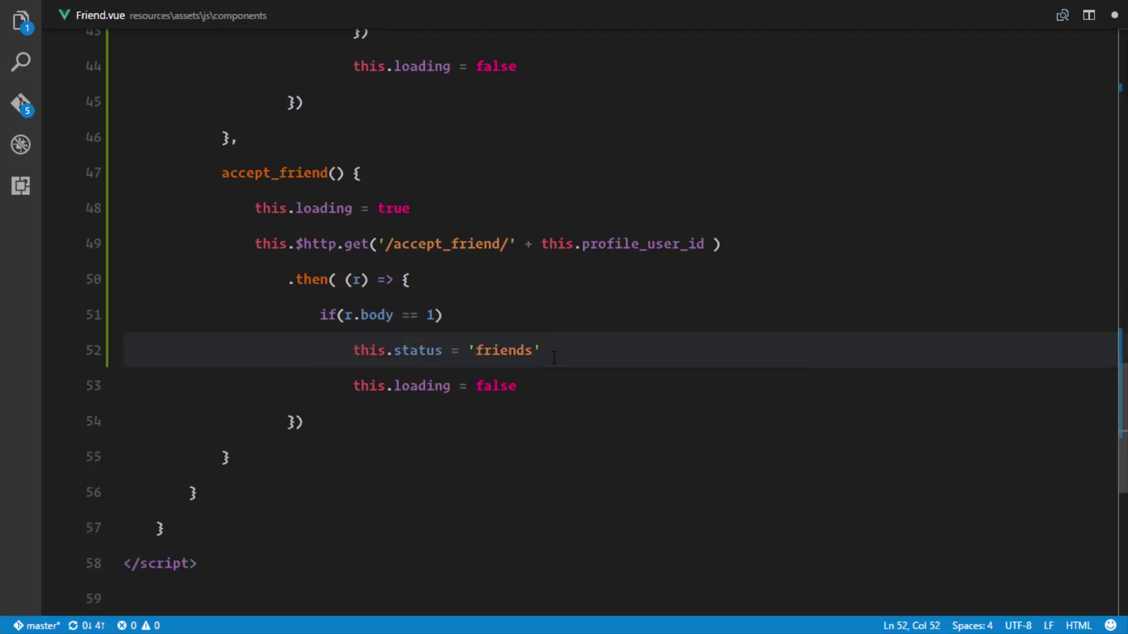
pyautogui.press('Return')
pyautogui.hotkey('ctrl', 'v')
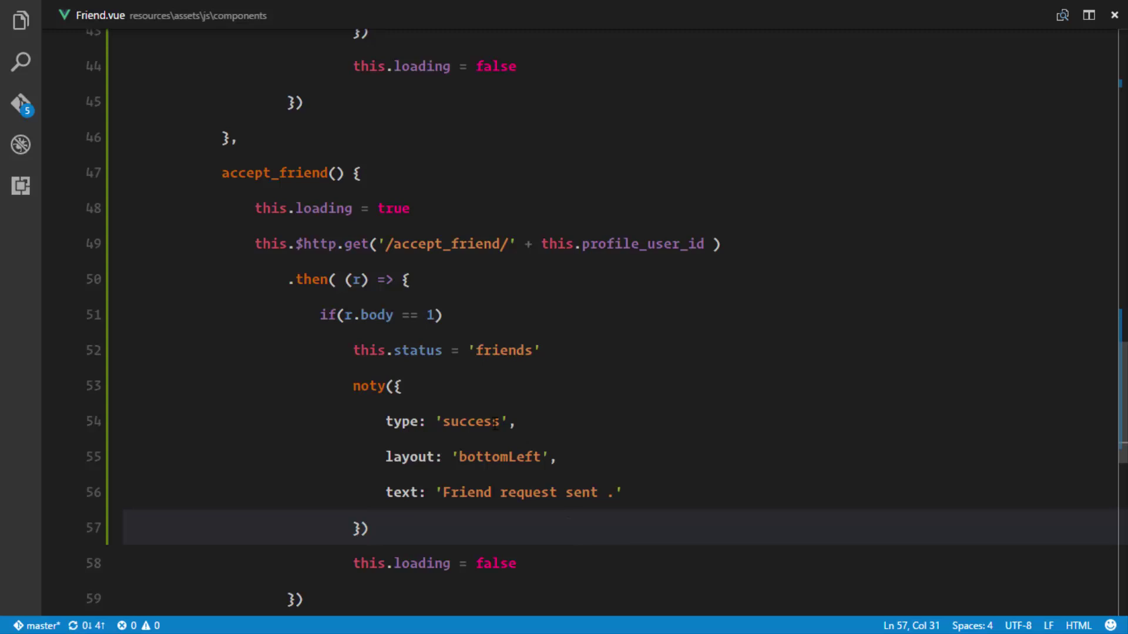
pyautogui.click(604, 493)
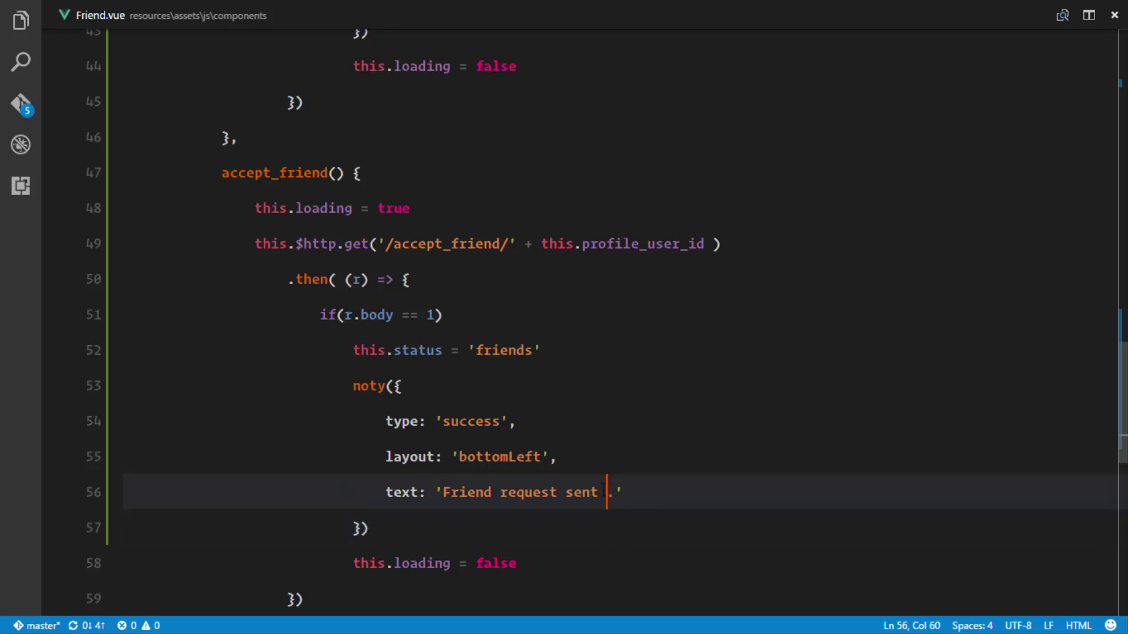
pyautogui.moveTo(606, 493); pyautogui.dragTo(443, 493)
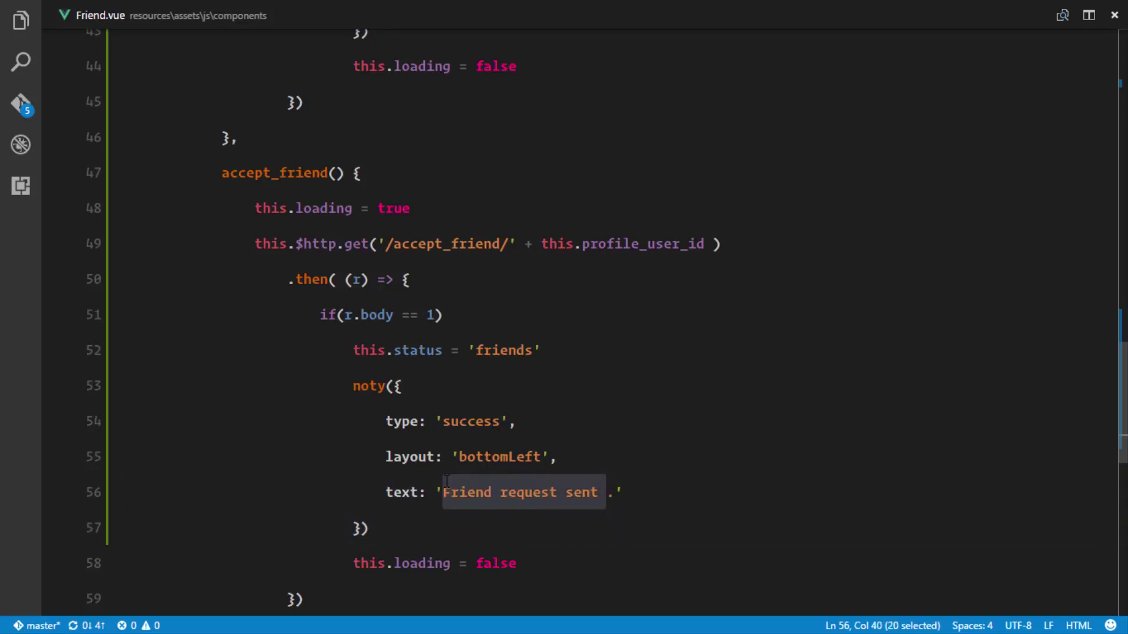
pyautogui.write('You are no')
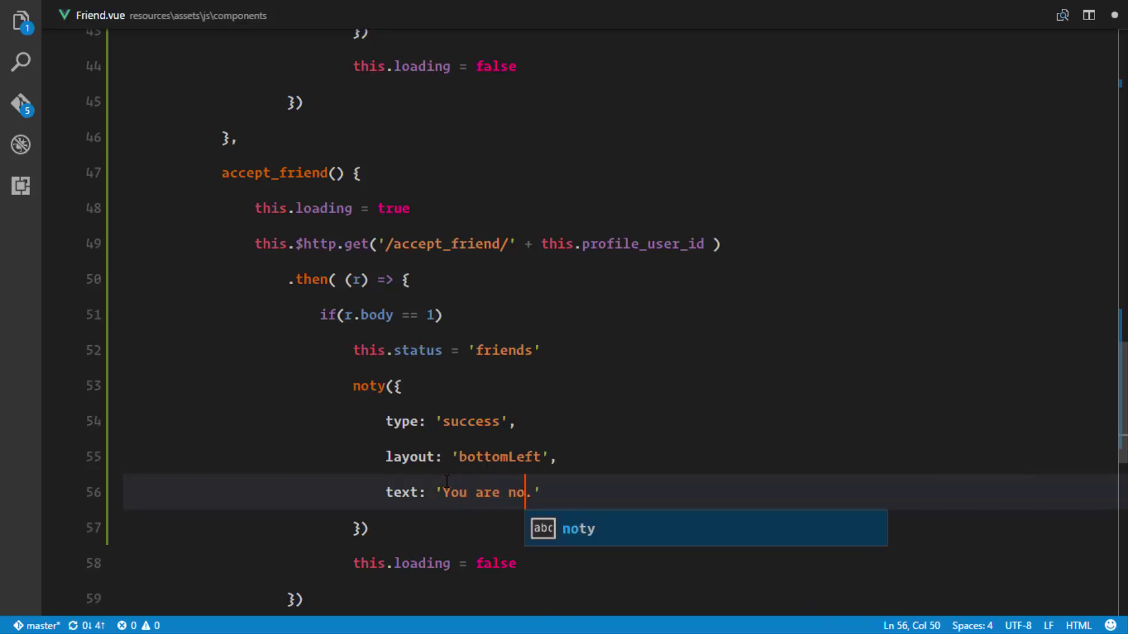
pyautogui.write('w friend. ')
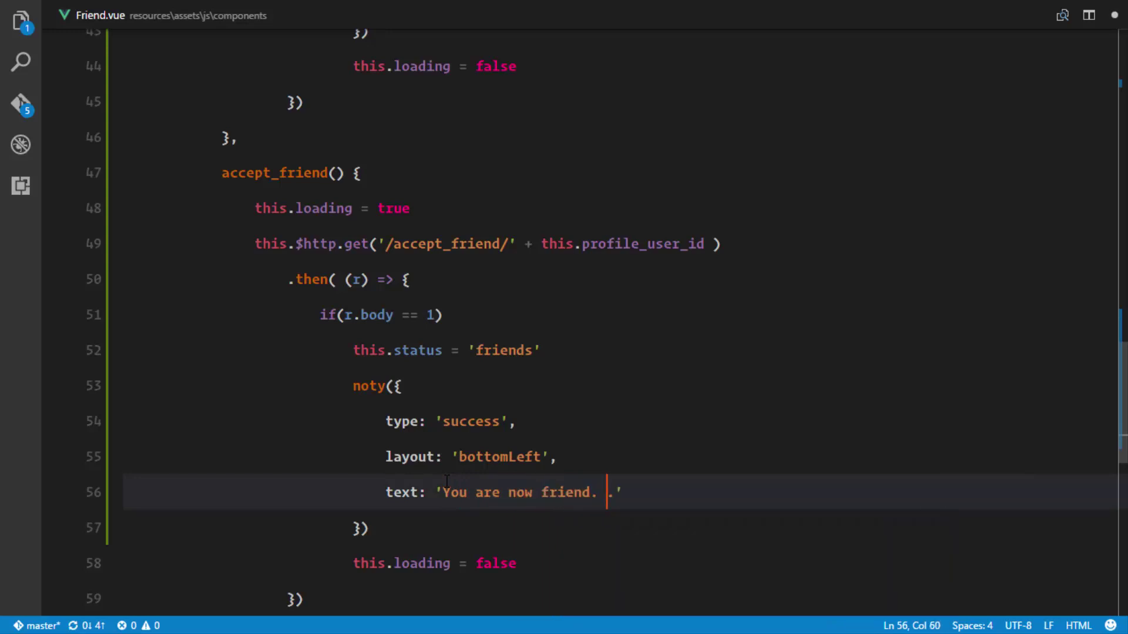
pyautogui.write('Go a')
pyautogui.write('head and hangout')
pyautogui.scroll(-2, 640, 438)
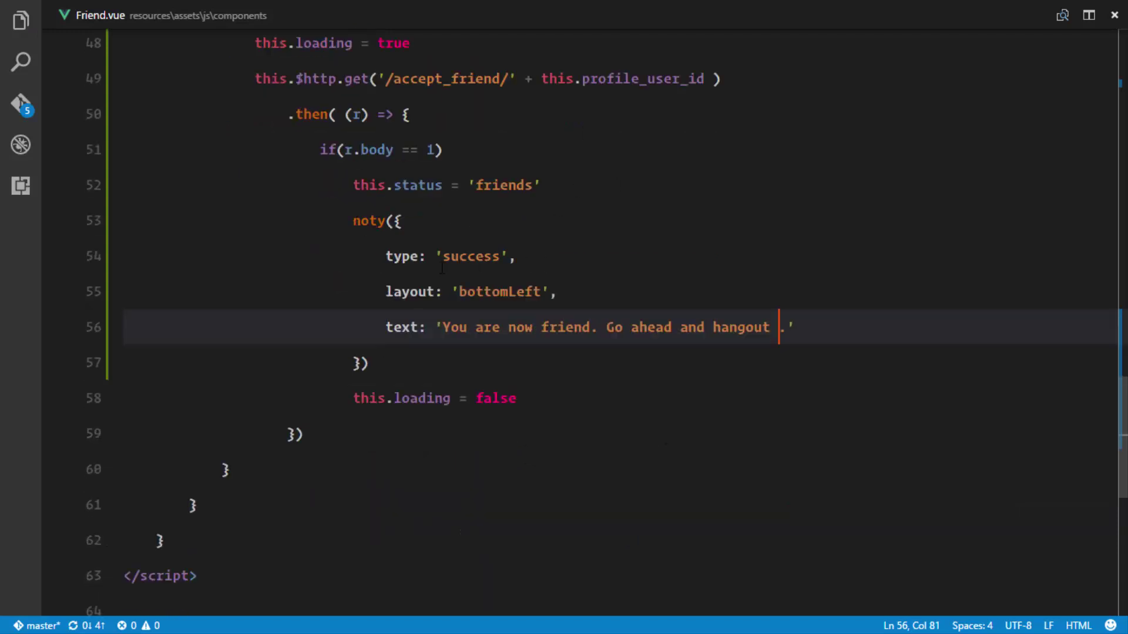
pyautogui.hotkey('alt', 'Tab')
# Look at the Chrome profile page, return to the Git Bash terminal and stop gulp watch with Ctrl+C
pyautogui.press('Tab')
pyautogui.click(478, 271)
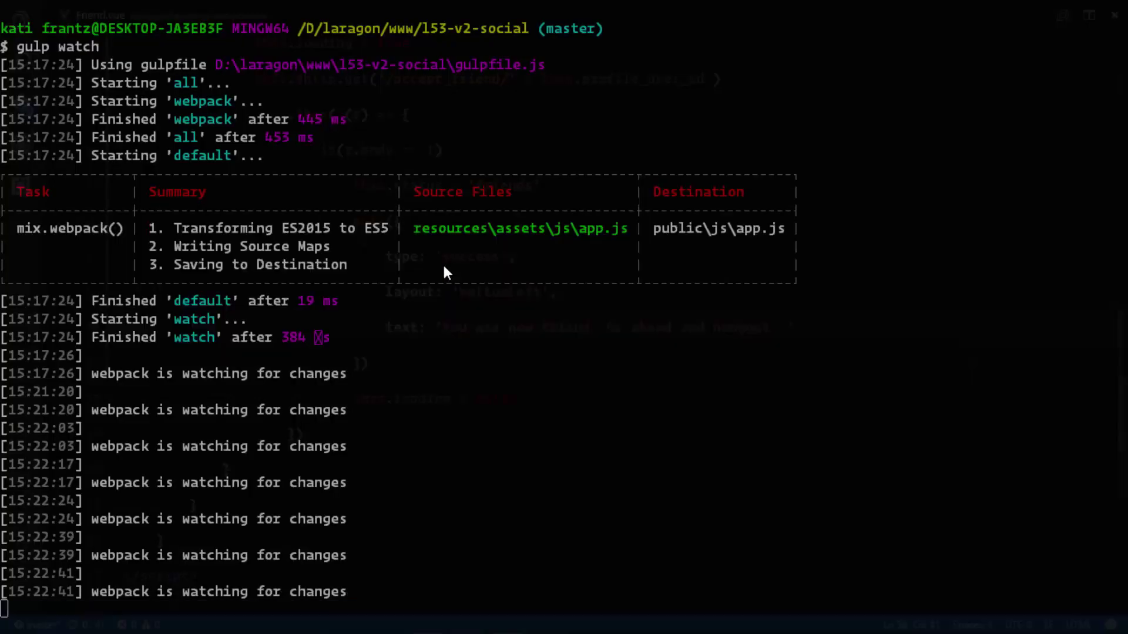
pyautogui.hotkey('alt', 'Tab')
pyautogui.press('Tab')
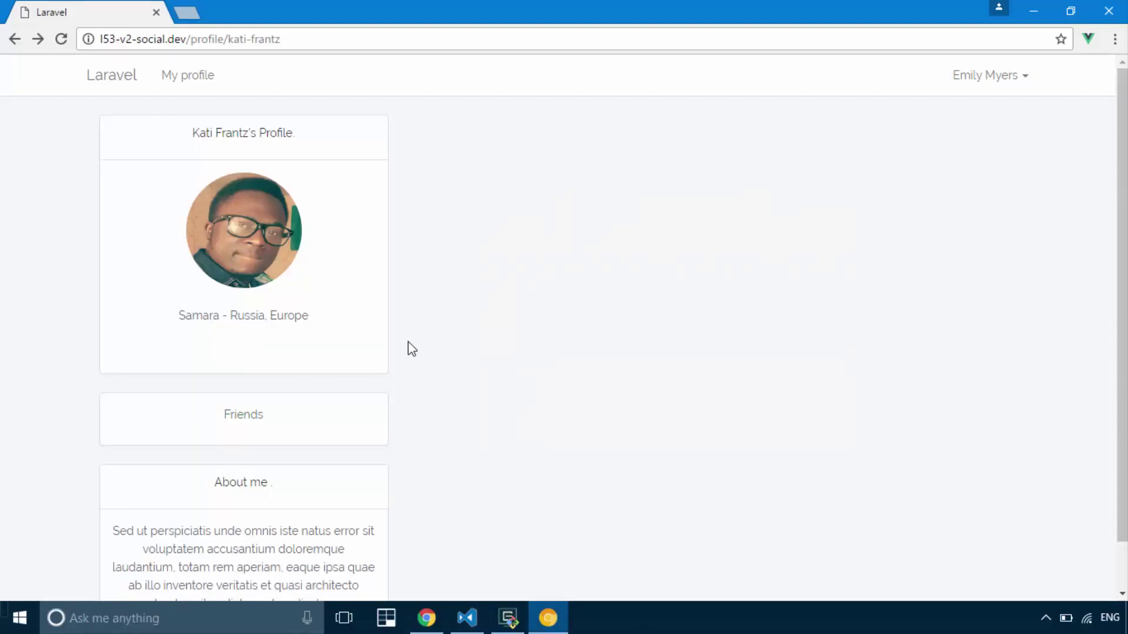
pyautogui.hotkey('alt', 'Tab')
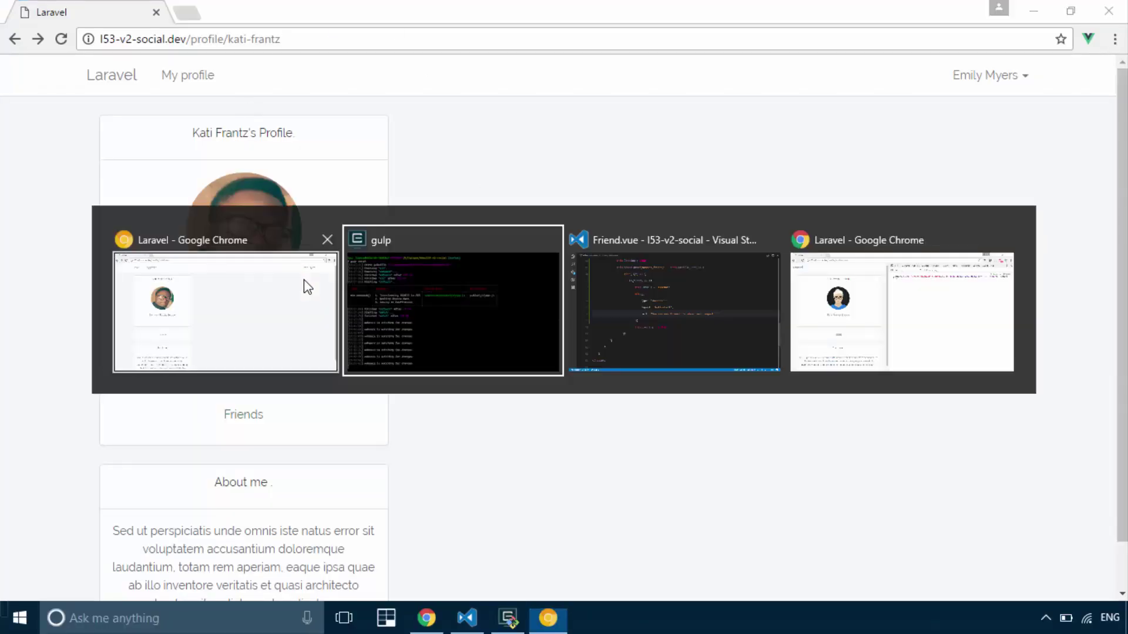
pyautogui.hotkey('alt', 'Tab')
pyautogui.hotkey('alt', 'Tab')
pyautogui.hotkey('alt', 'Tab')
pyautogui.hotkey('alt', 'Tab')
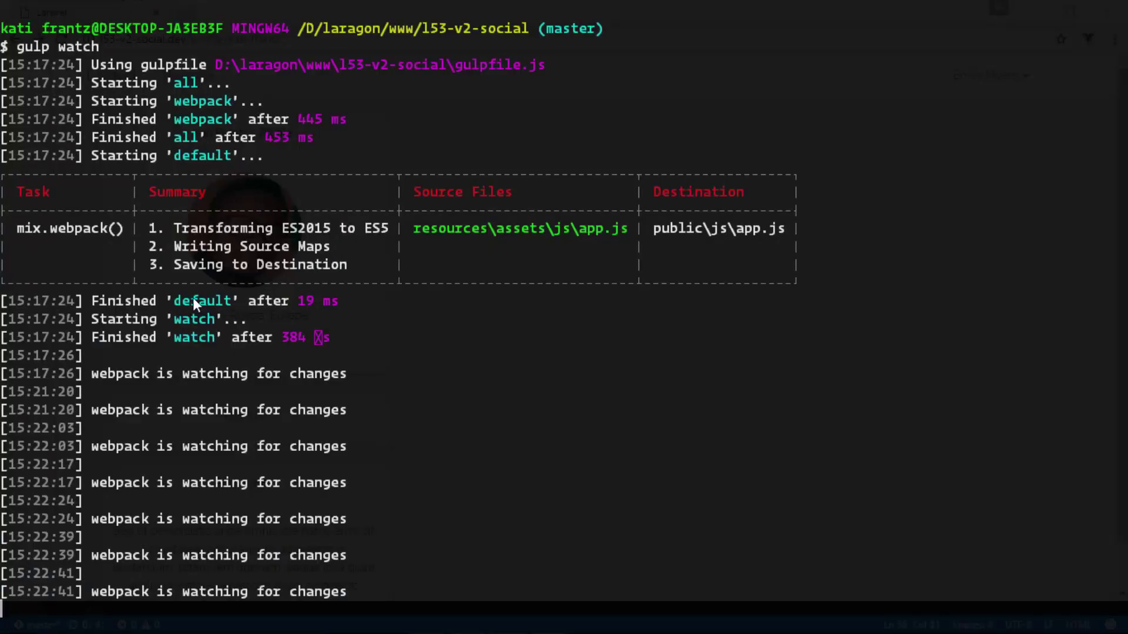
pyautogui.hotkey('ctrl', 'c')
# In php artisan tinker, load App\Friendship::first(), set its status to 0 and save() it
pyautogui.hotkey('ctrl', 'l')
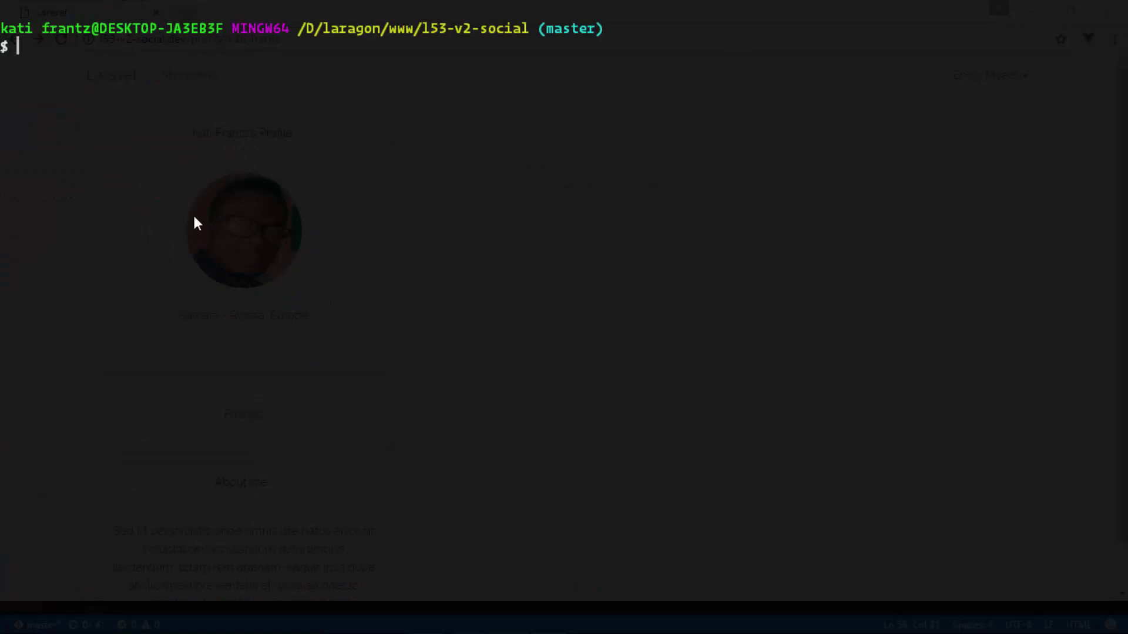
pyautogui.write('php')
pyautogui.write(' artisan tinker')
pyautogui.press('Return')
pyautogui.write('$')
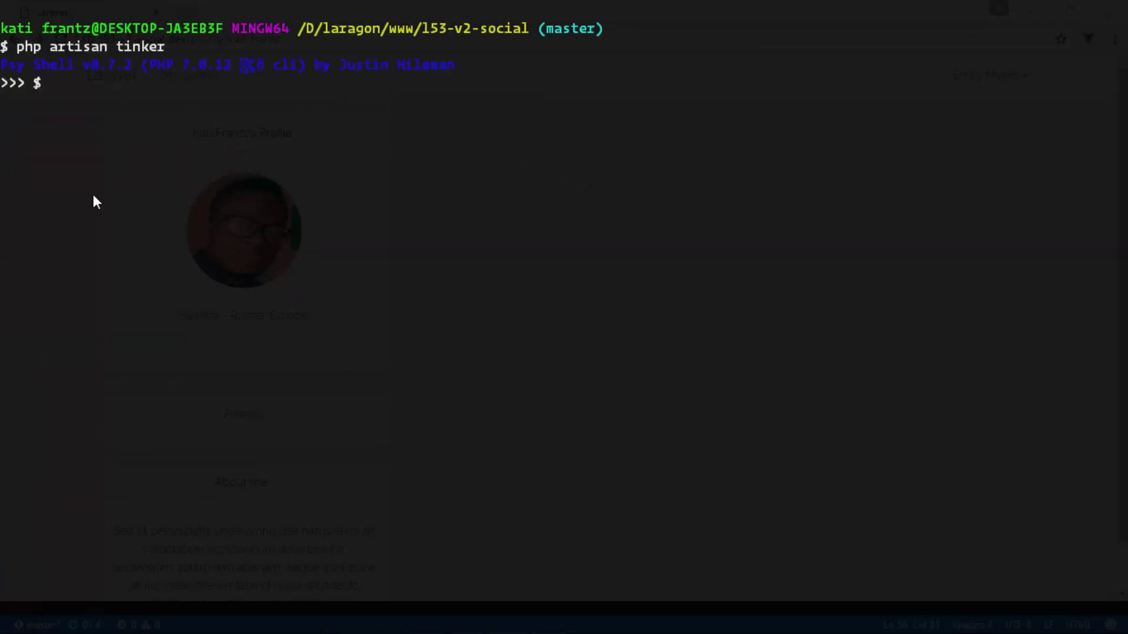
pyautogui.write('f = App\\')
pyautogui.write('Friendship::first();')
pyautogui.press('Return')
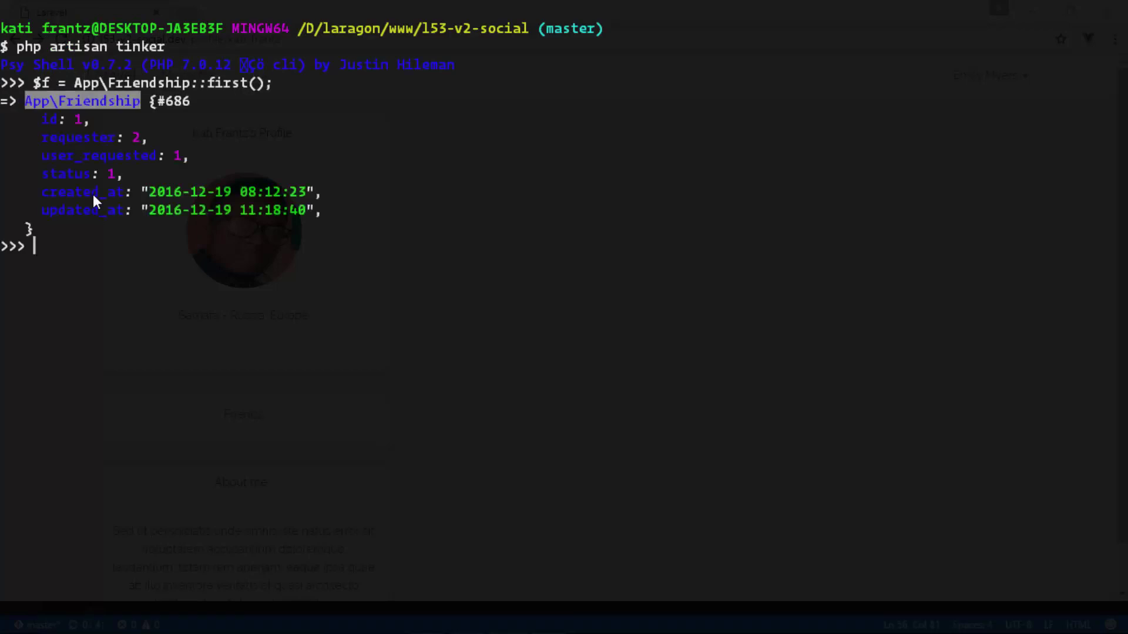
pyautogui.write('$f-')
pyautogui.write('>s')
pyautogui.write('tatus = ')
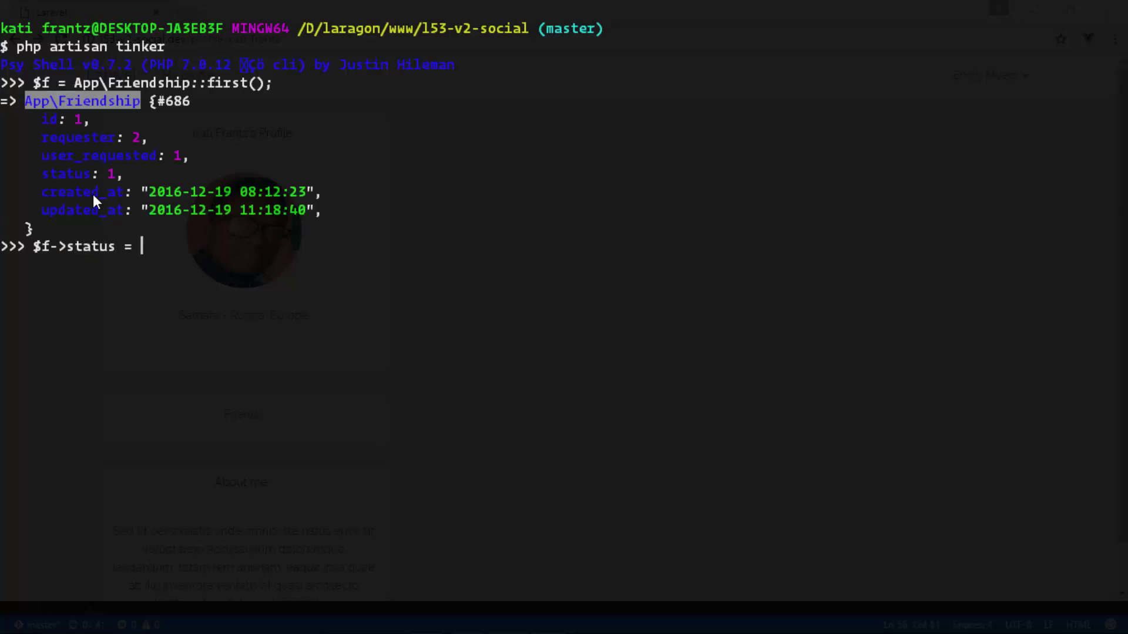
pyautogui.write('0;')
pyautogui.press('Return')
pyautogui.write('$f-')
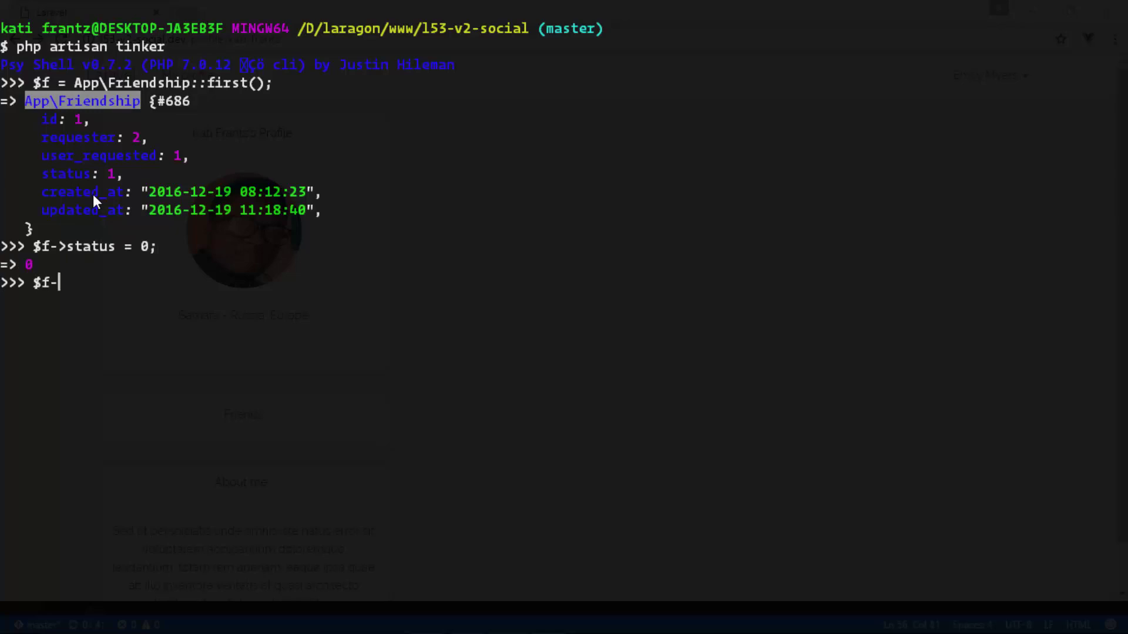
pyautogui.write('>save();')
pyautogui.press('Return')
pyautogui.write('clear')
pyautogui.press('Return')
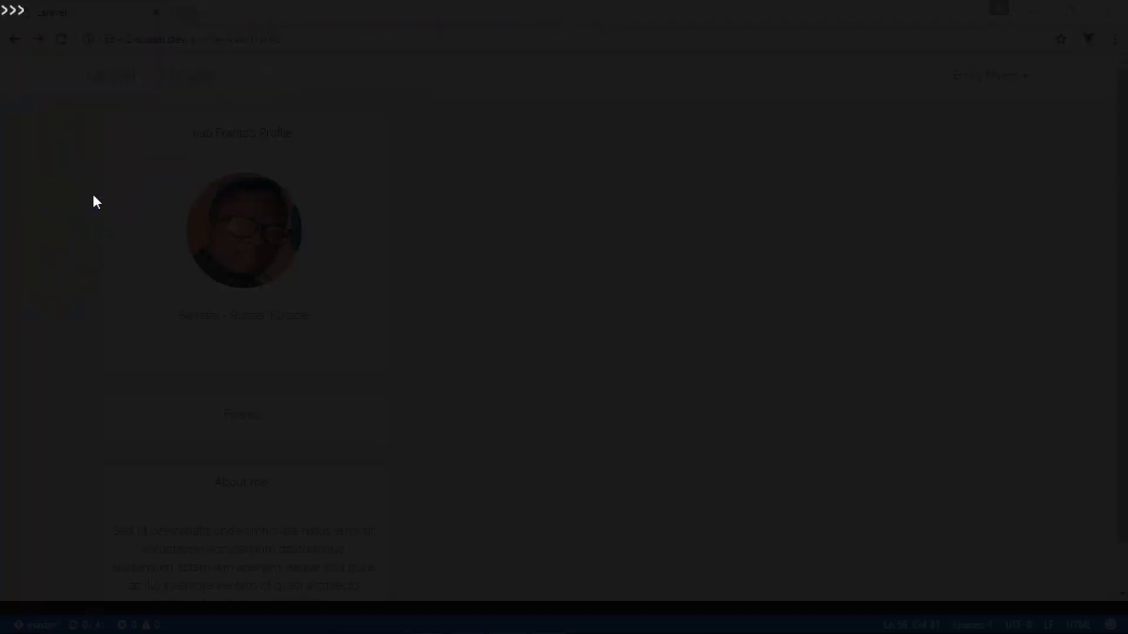
pyautogui.hotkey('alt', 'Tab')
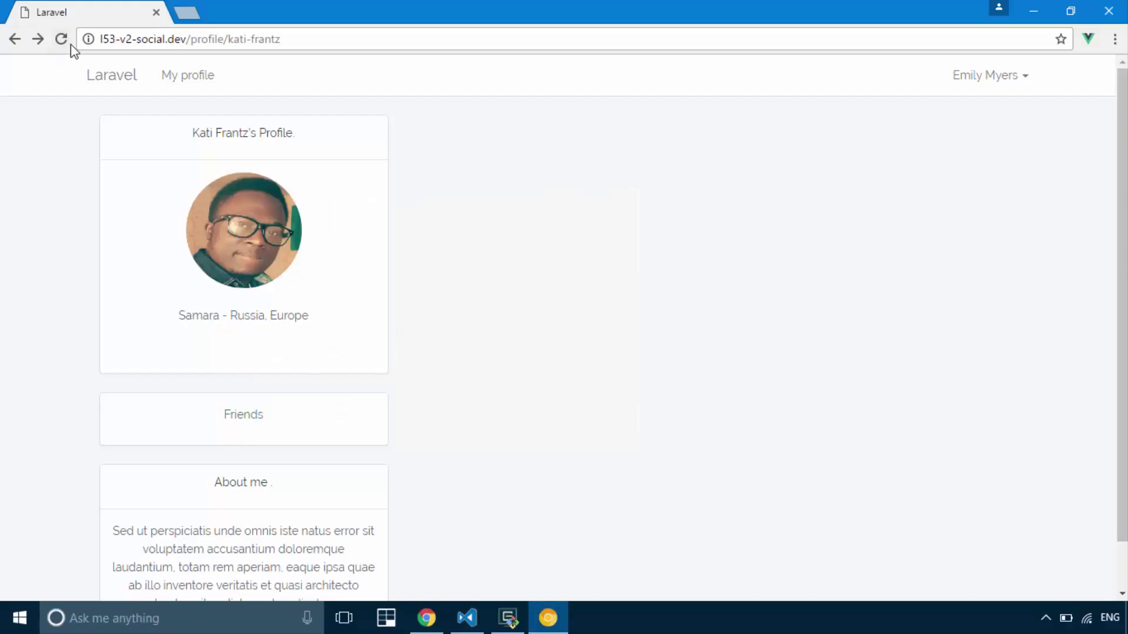
pyautogui.click(61, 39)
pyautogui.moveTo(176, 446); pyautogui.dragTo(413, 431)
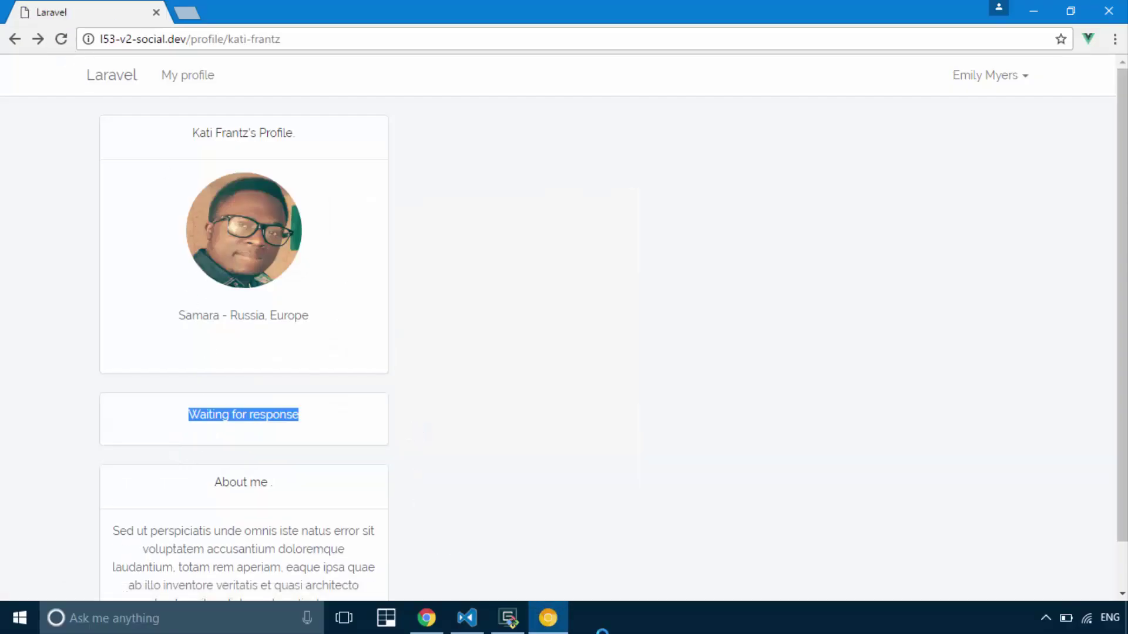
pyautogui.click(427, 618)
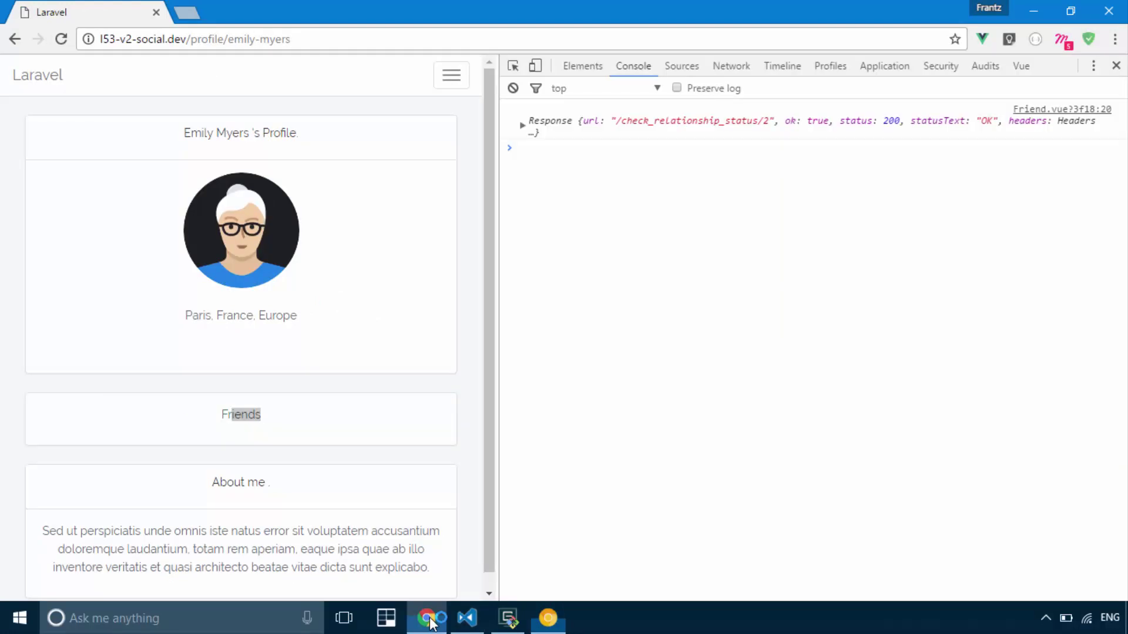
pyautogui.click(60, 39)
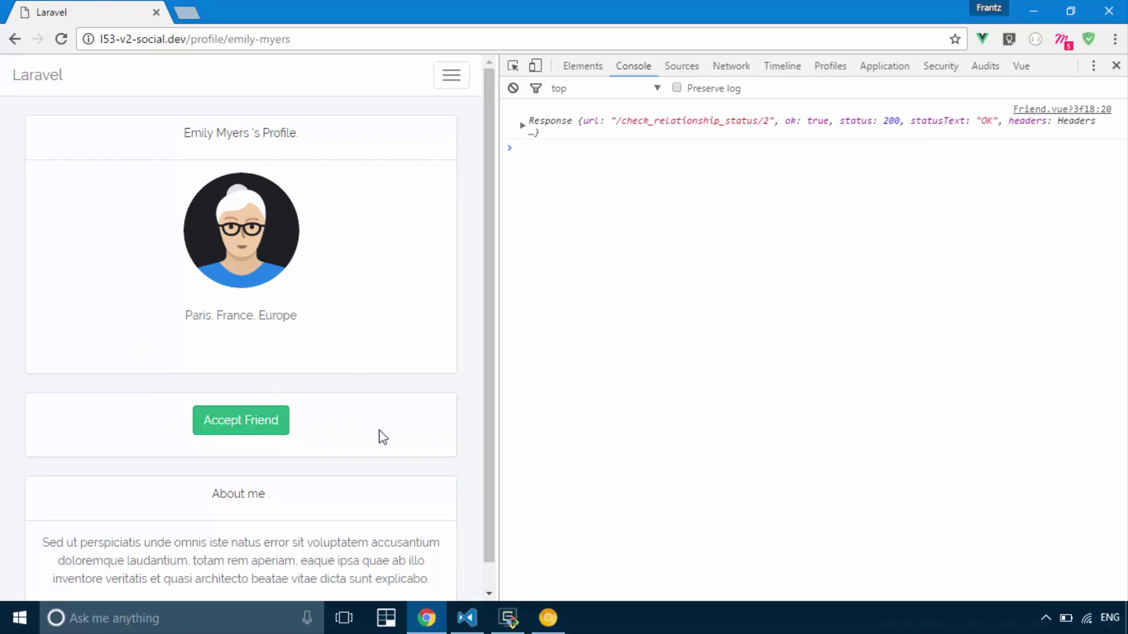
# Close DevTools, accept the friend request and highlight the 'You are now friend. Go ahead and hangout' toast
pyautogui.click(1117, 66)
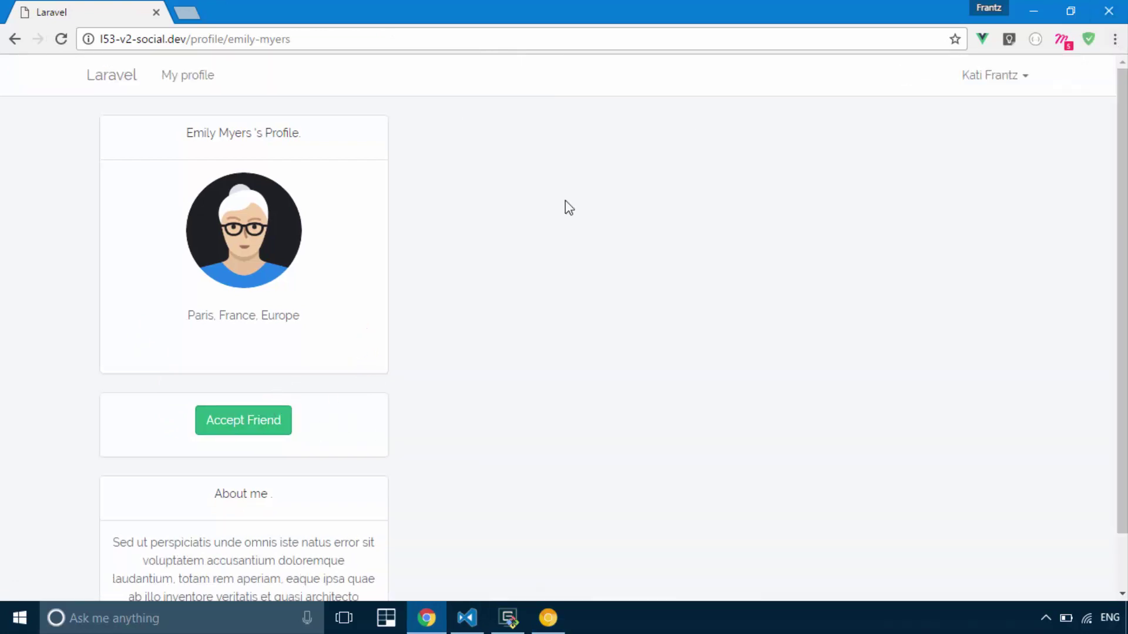
pyautogui.click(246, 421)
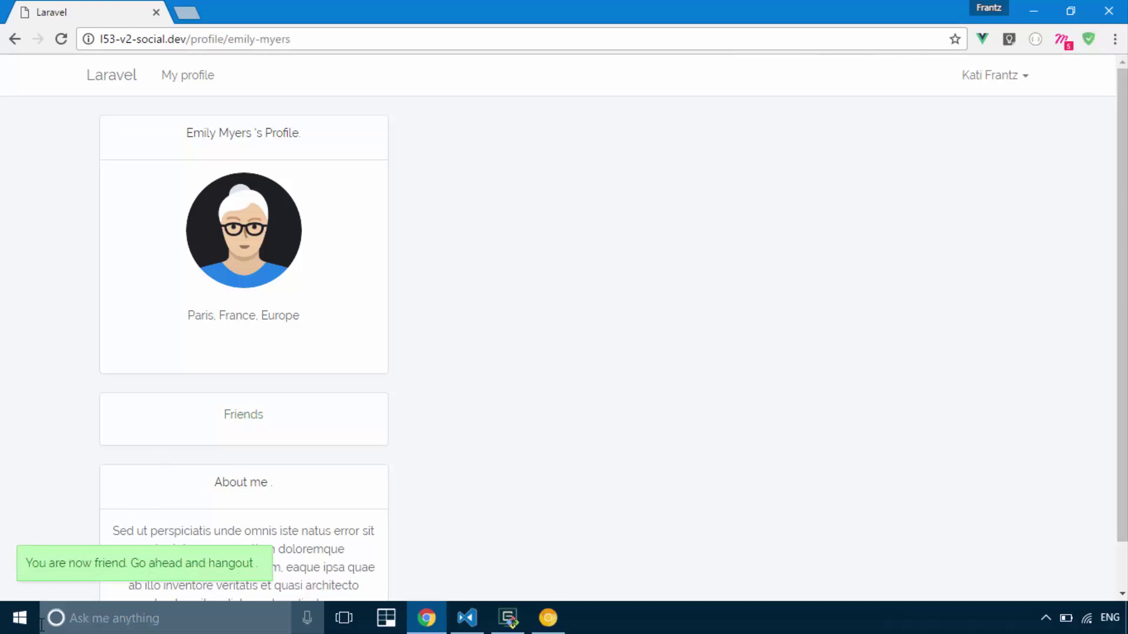
pyautogui.moveTo(48, 569); pyautogui.dragTo(244, 574)
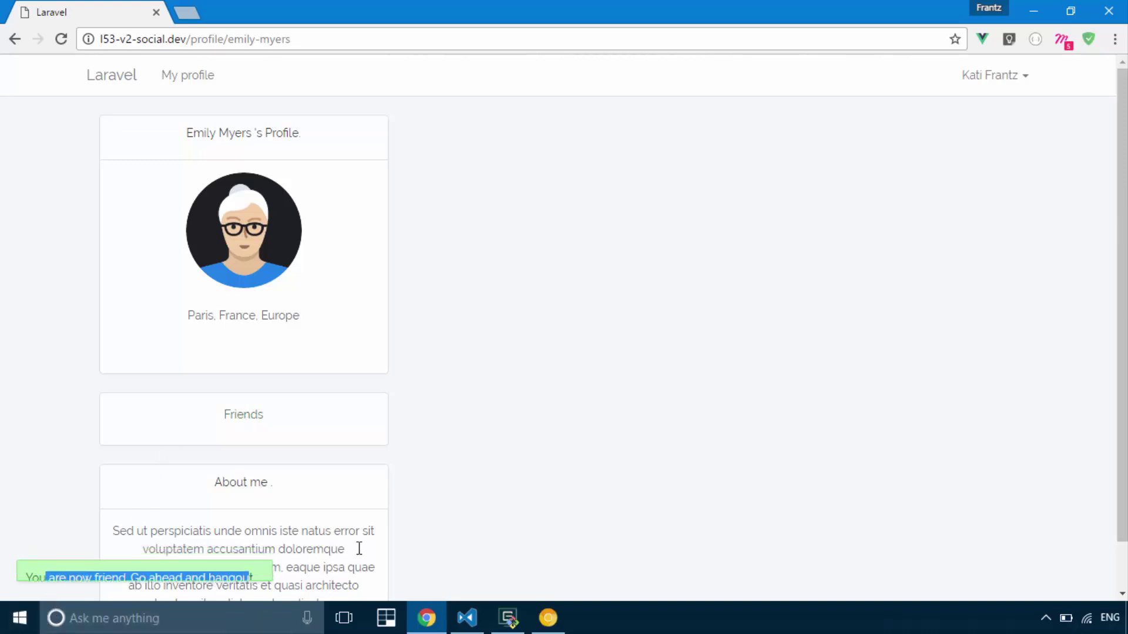
pyautogui.scroll(-1, 45, 370)
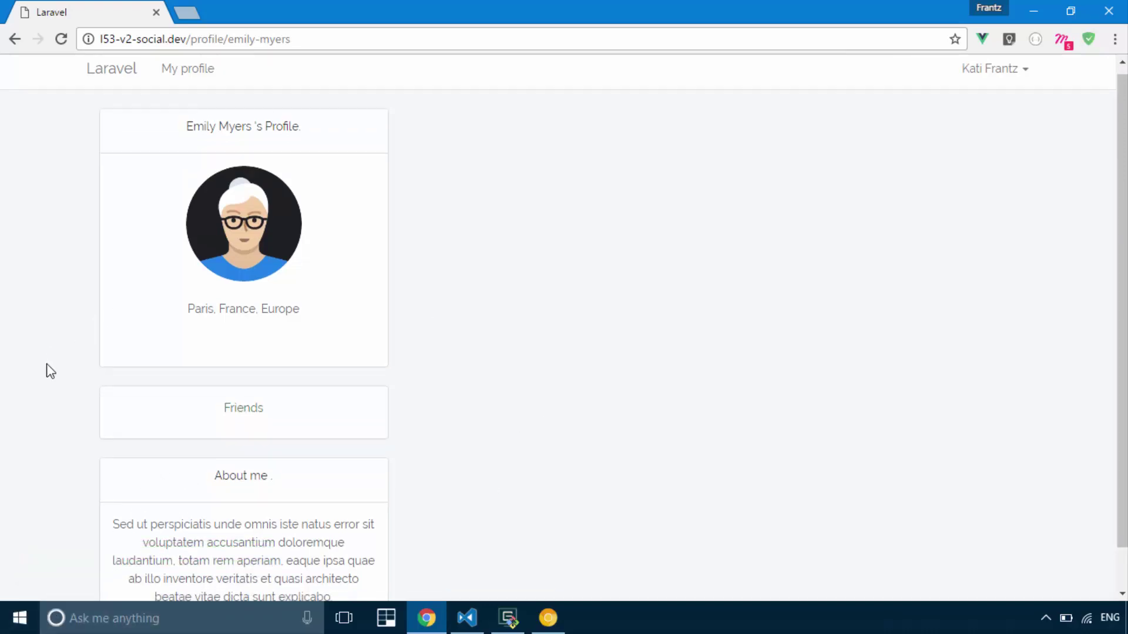
pyautogui.scroll(1, 472, 194)
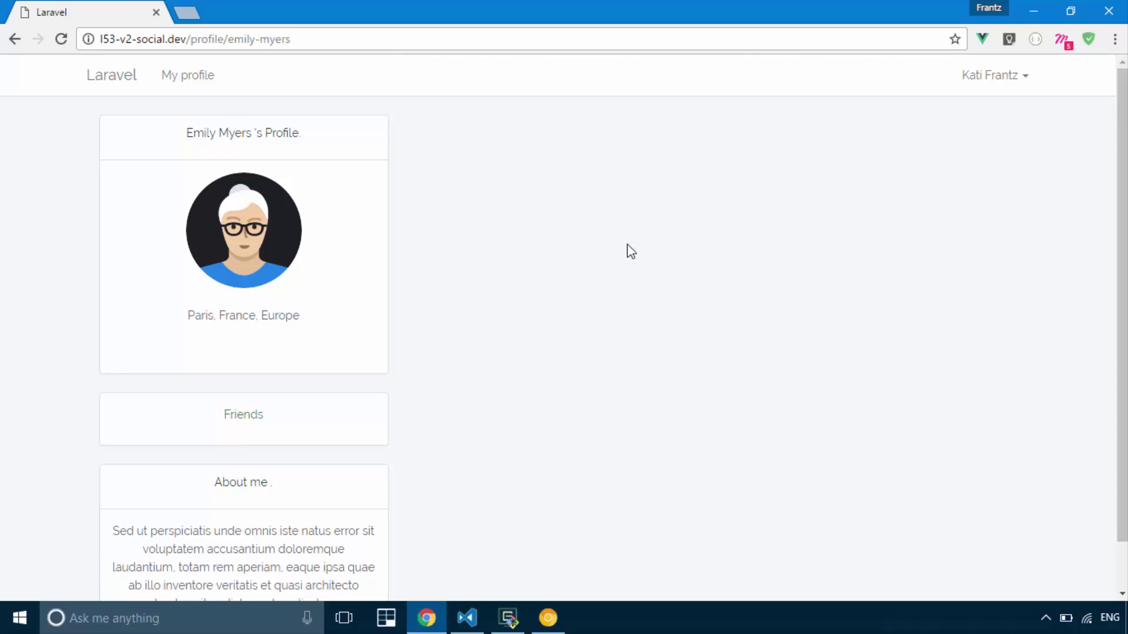
pyautogui.moveTo(201, 319); pyautogui.dragTo(325, 323)
pyautogui.click(495, 309)
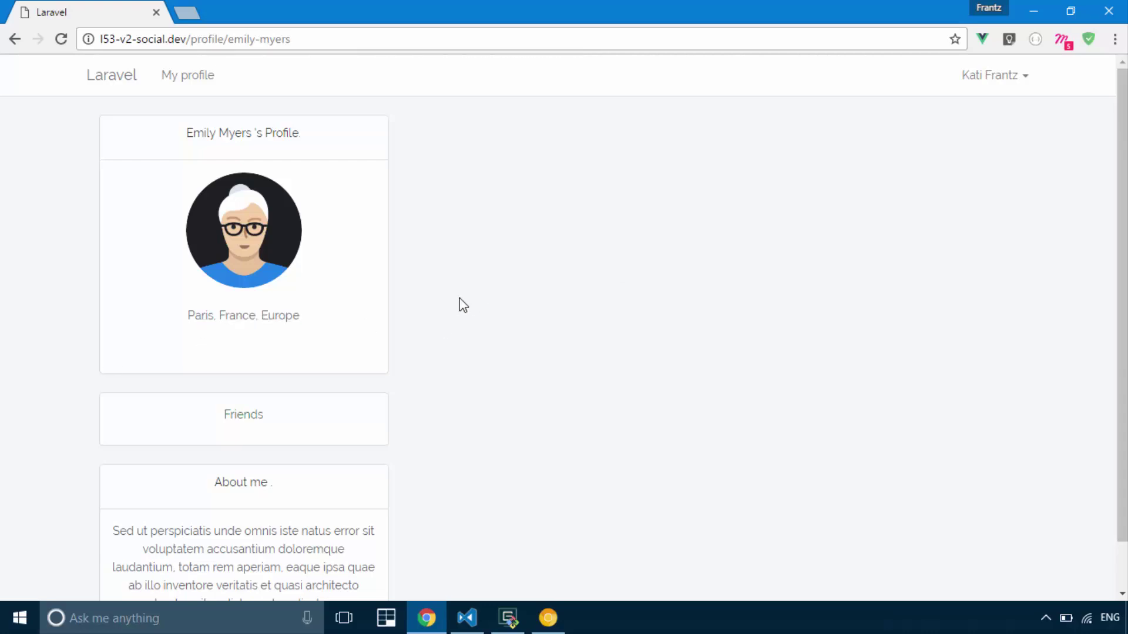